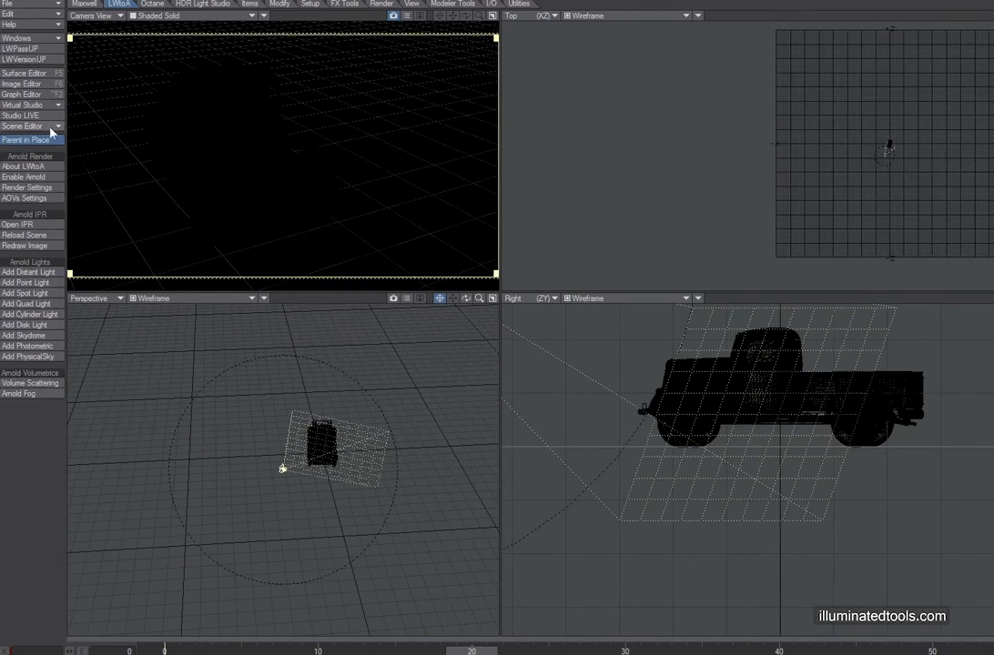
Open the backdrop options and bring up the texture settings of the Textured Environment.
{"action": "left_click", "coordinate": [47, 40]}
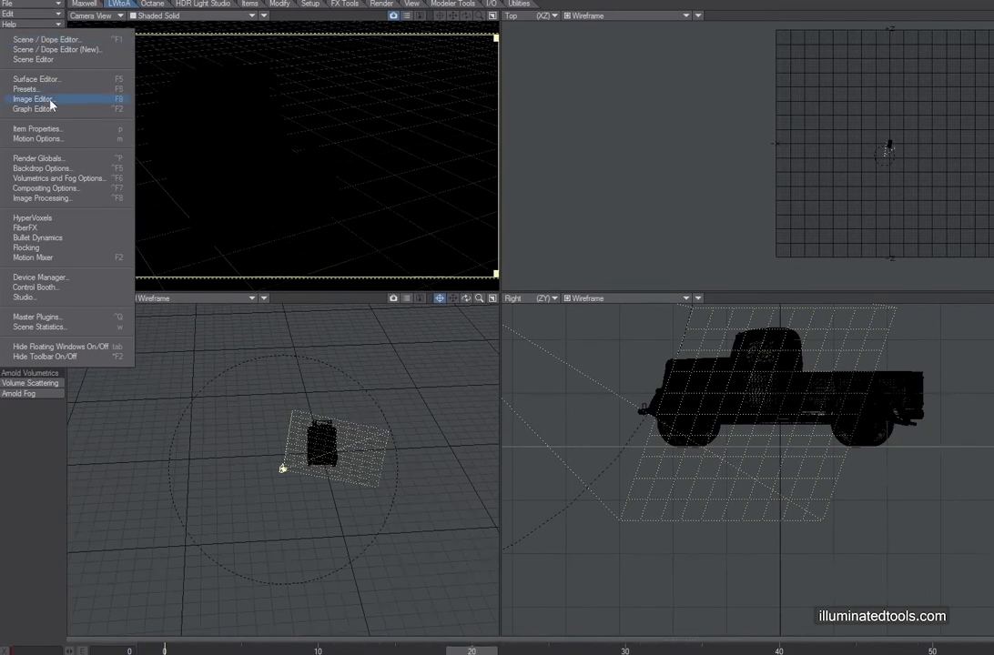
{"action": "left_click", "coordinate": [70, 170]}
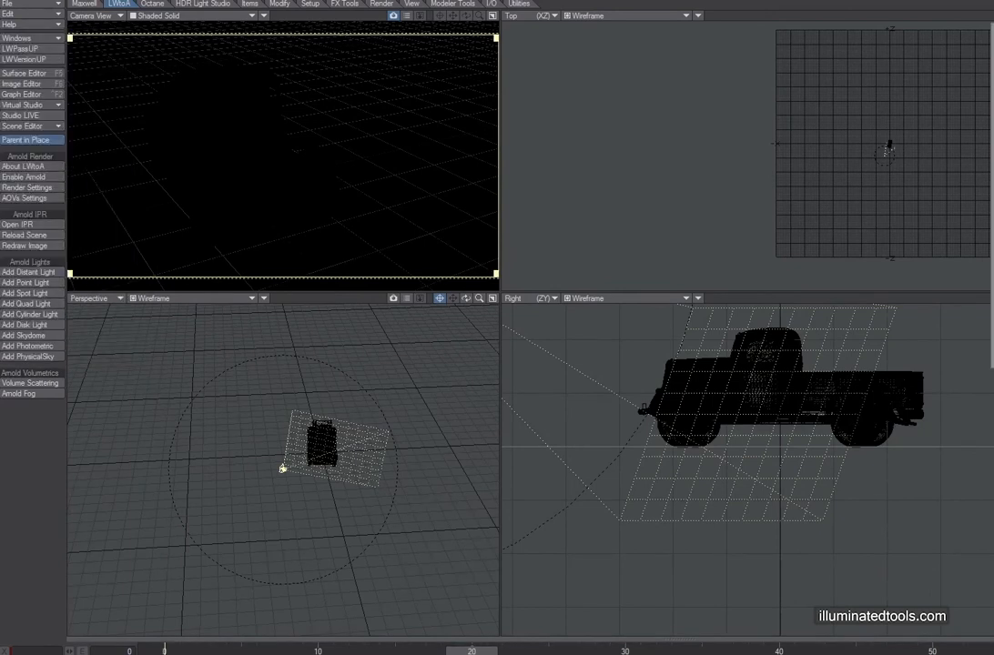
{"action": "left_click_drag", "start_coordinate": [596, 18], "coordinate": [634, 18]}
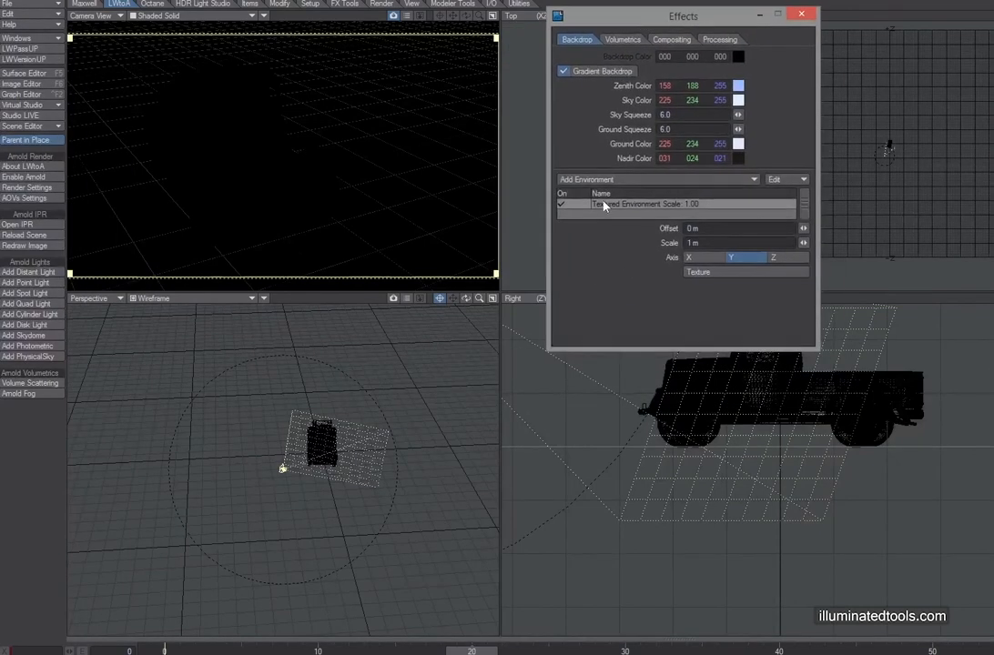
{"action": "left_click", "coordinate": [716, 272]}
{"action": "left_click_drag", "start_coordinate": [913, 241], "coordinate": [648, 128]}
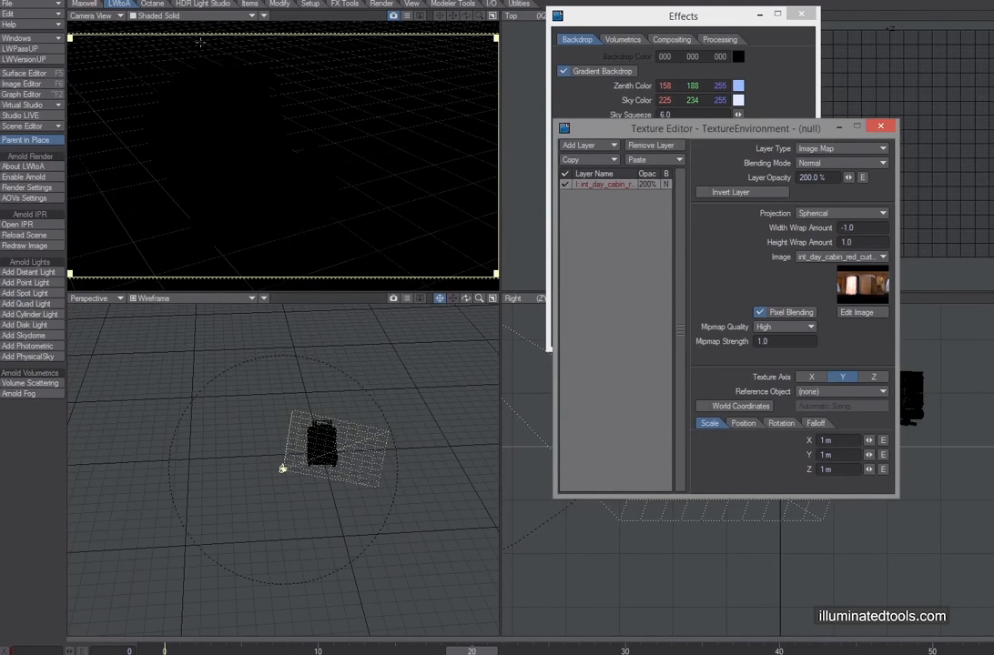
Preview the camera view in VPR while trying 50% and 1000% opacity on the environment image layer, and return it to 200%.
{"action": "left_click", "coordinate": [188, 17]}
{"action": "left_click", "coordinate": [178, 70]}
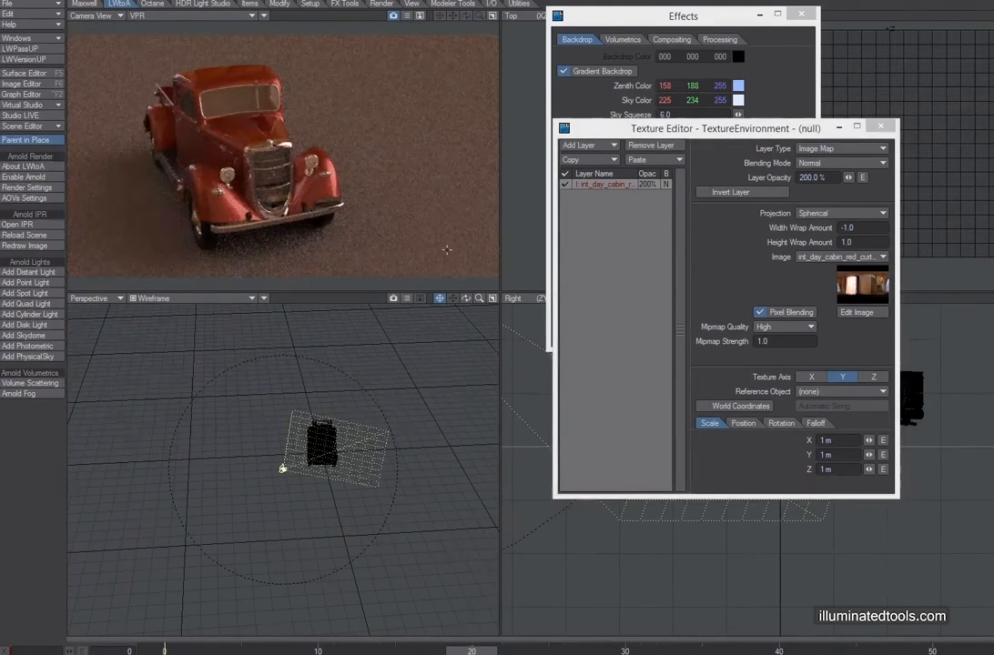
{"action": "left_click", "coordinate": [832, 179]}
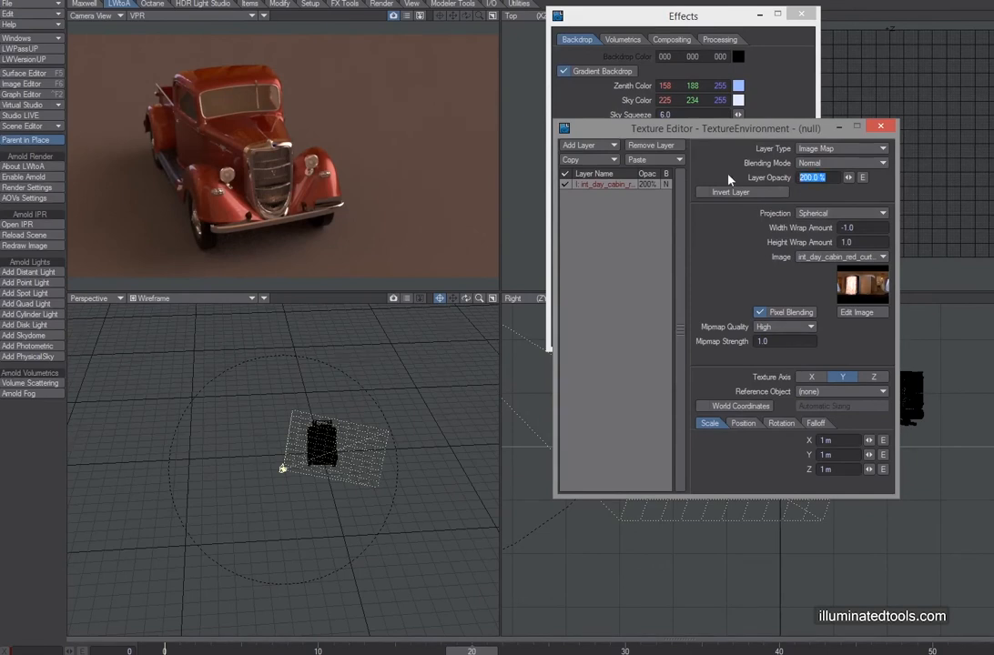
{"action": "type", "text": "50"}
{"action": "key", "text": "Return"}
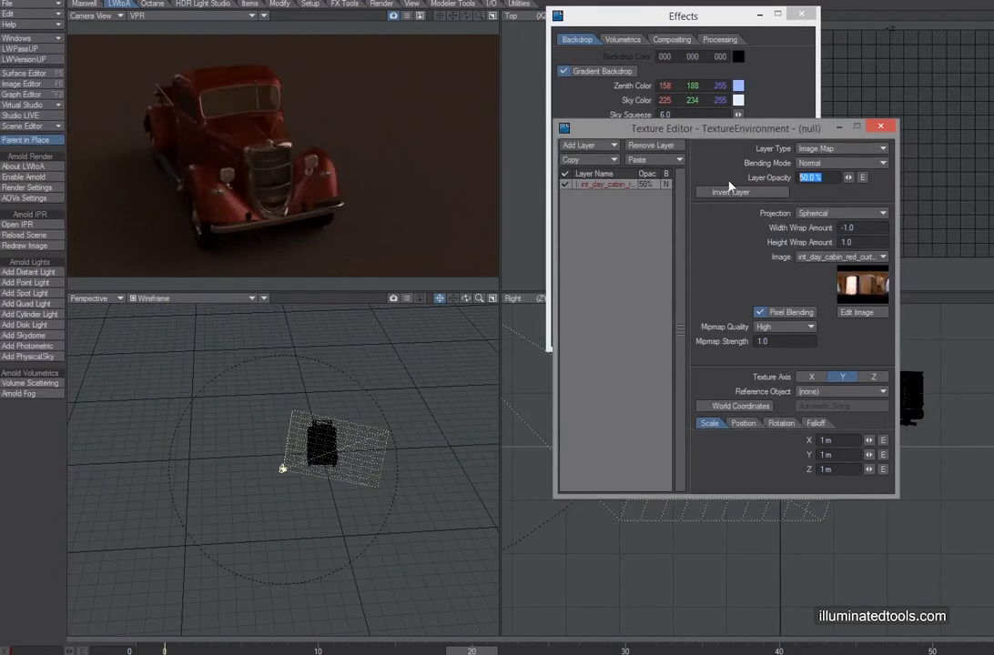
{"action": "type", "text": "1000"}
{"action": "key", "text": "Return"}
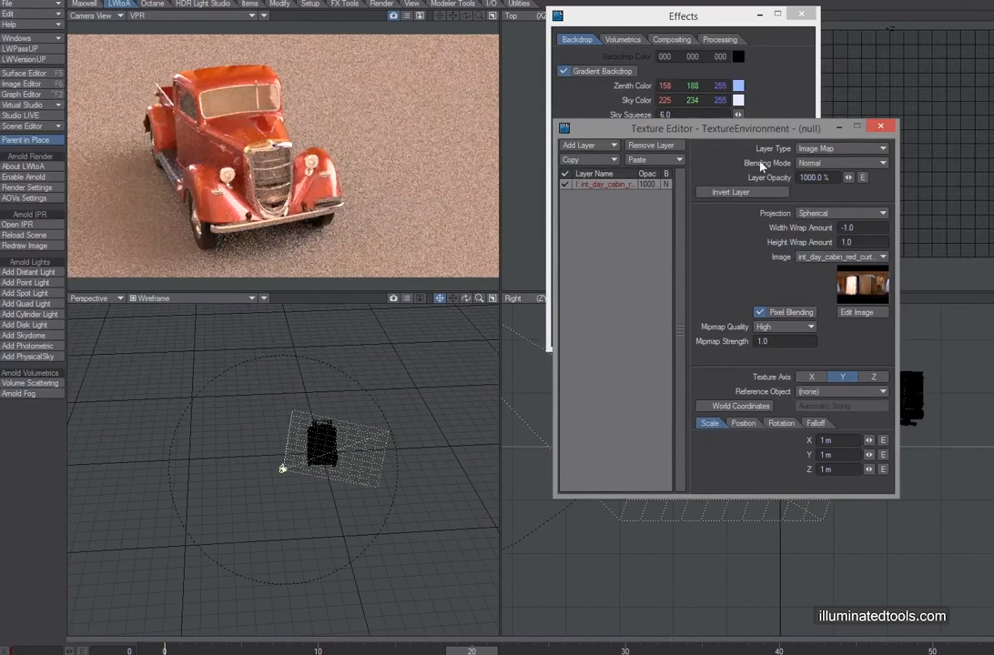
{"action": "left_click", "coordinate": [813, 178]}
{"action": "type", "text": "200"}
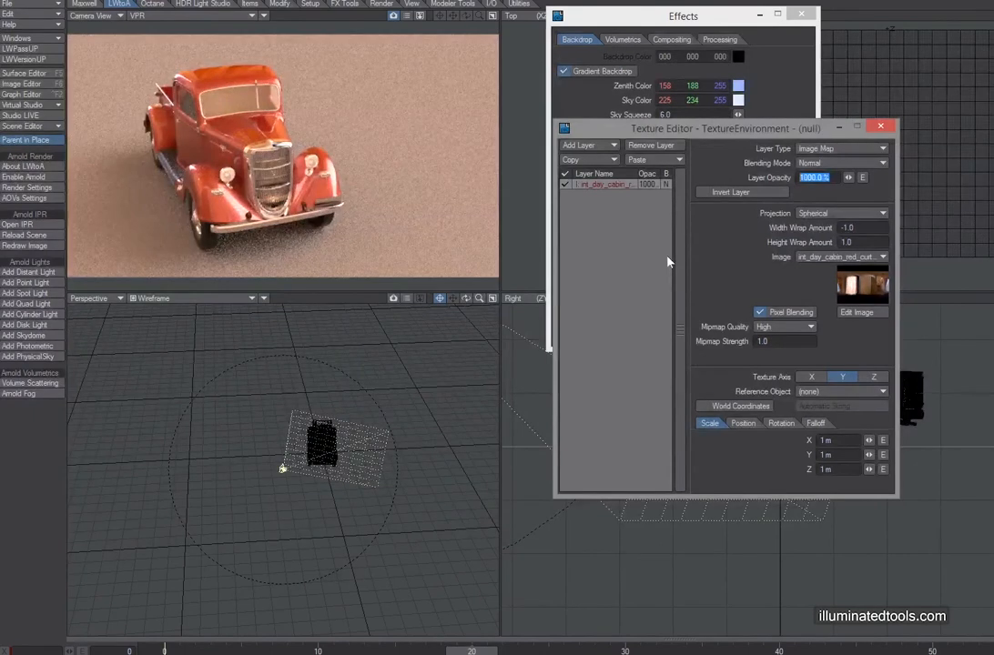
{"action": "key", "text": "Return"}
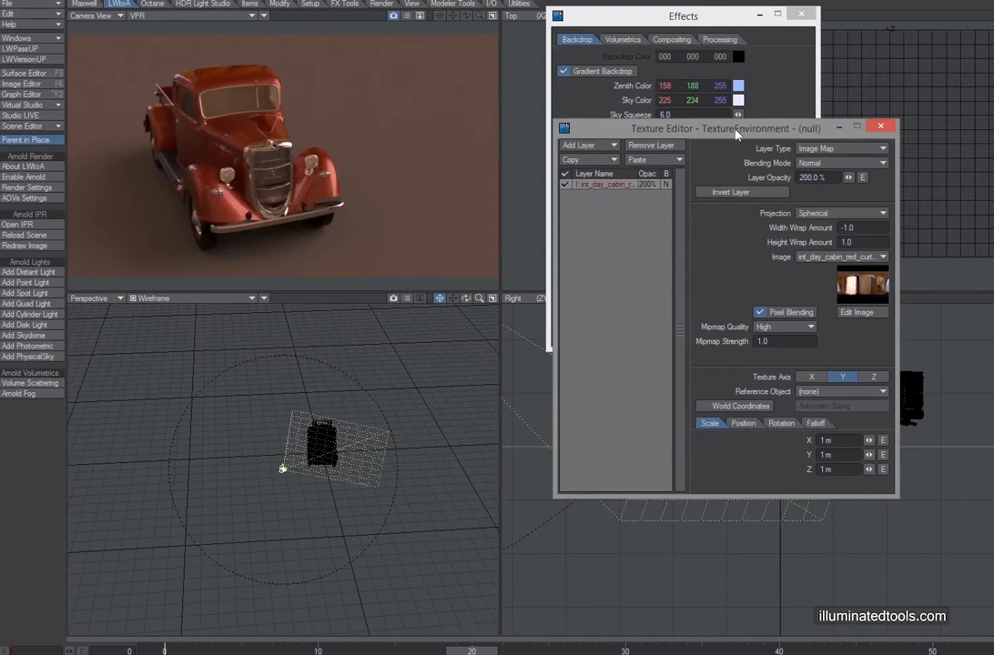
Switch the camera view to Textured Shaded Solid and close the environment's texture editor.
{"action": "left_click_drag", "start_coordinate": [737, 133], "coordinate": [695, 218]}
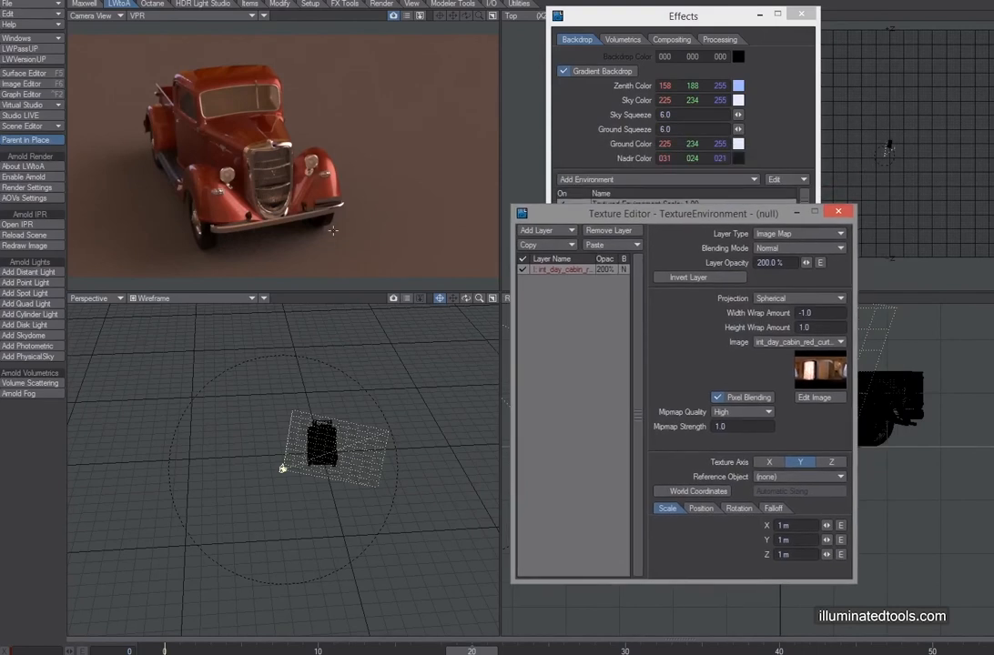
{"action": "left_click", "coordinate": [138, 16]}
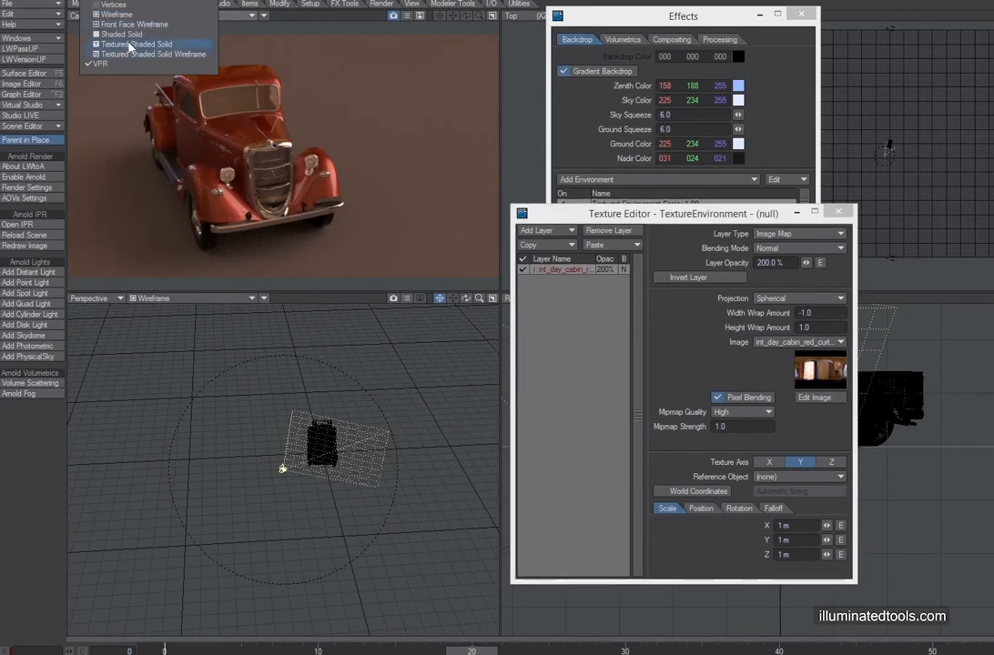
{"action": "left_click", "coordinate": [128, 44]}
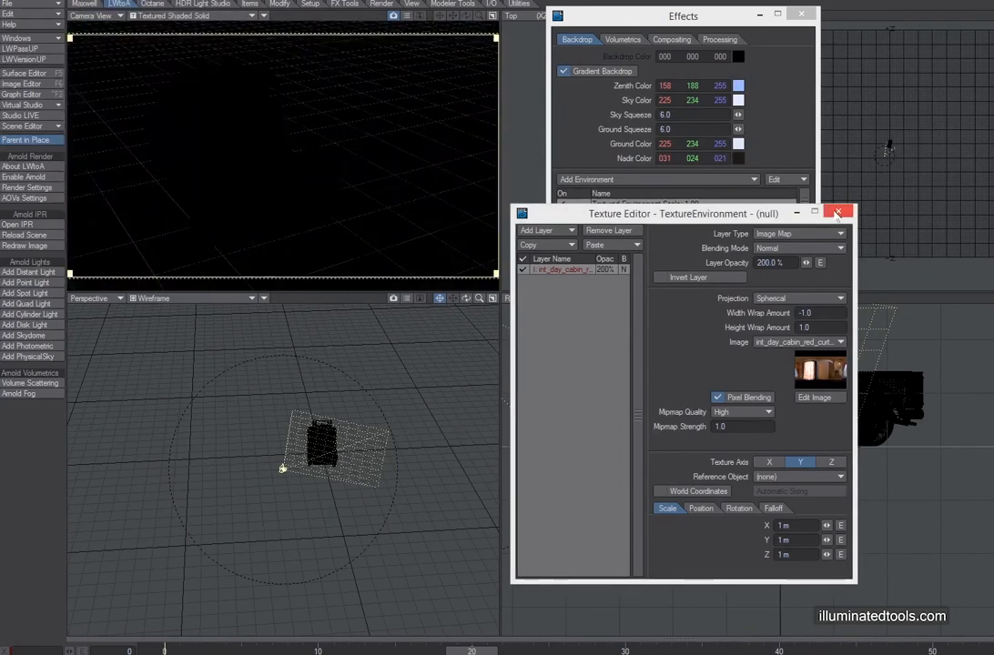
{"action": "left_click", "coordinate": [838, 214]}
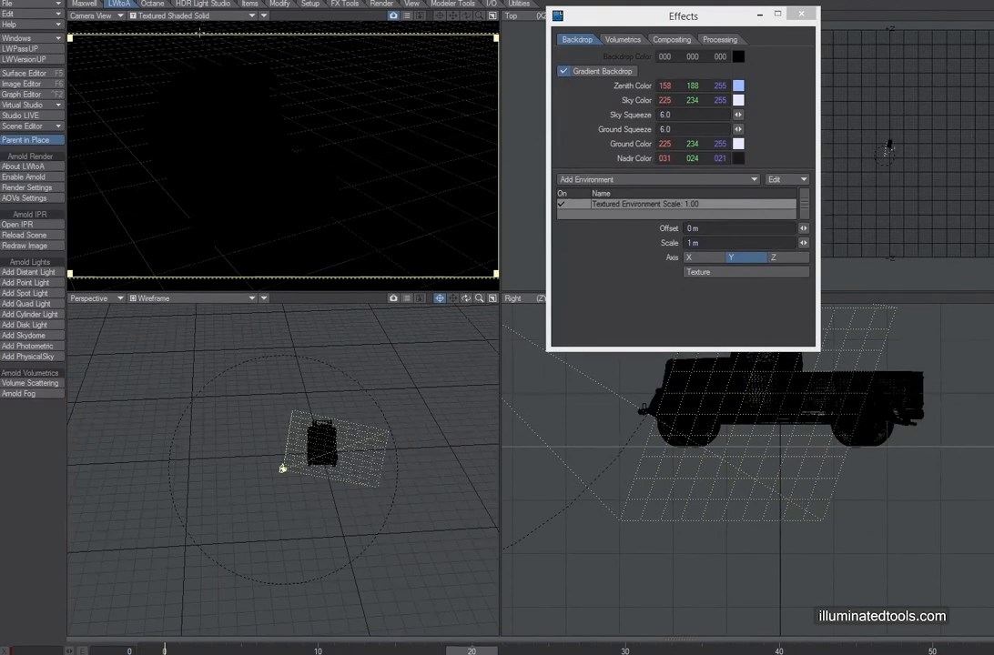
Start the Octane IPR preview of the truck scene, rendering on GPU0 only, and move its window over the viewports.
{"action": "left_click", "coordinate": [151, 4]}
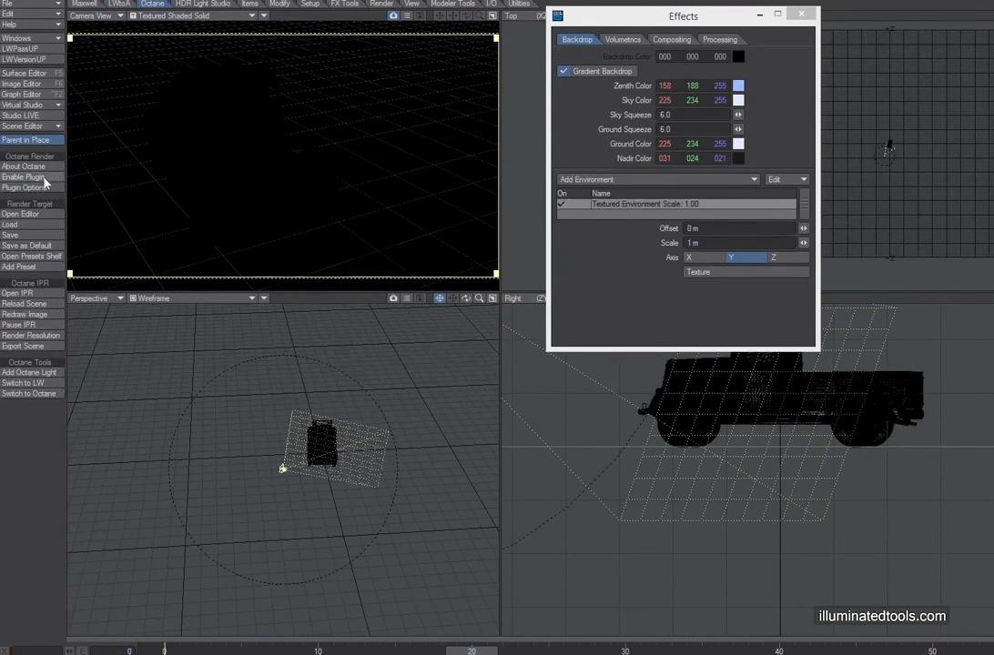
{"action": "left_click", "coordinate": [37, 295]}
{"action": "left_click_drag", "start_coordinate": [739, 101], "coordinate": [301, 72]}
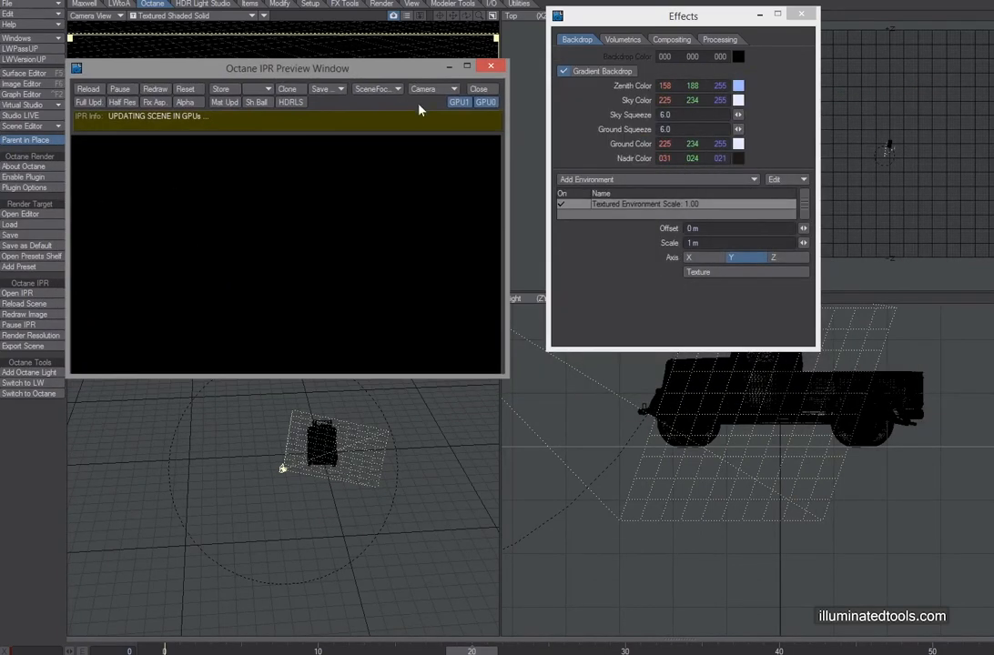
{"action": "left_click_drag", "start_coordinate": [408, 73], "coordinate": [665, 41]}
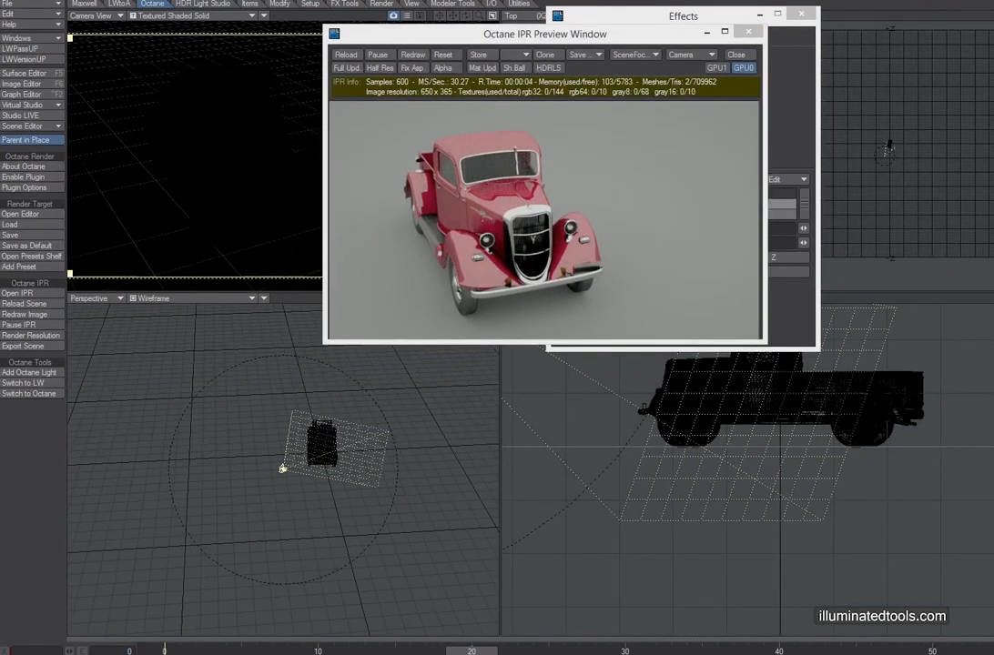
Open the Octane render target node editor and arrange it beside the IPR preview with the RenderTarget node in view.
{"action": "left_click_drag", "start_coordinate": [992, 27], "coordinate": [993, 126]}
{"action": "left_click", "coordinate": [992, 111]}
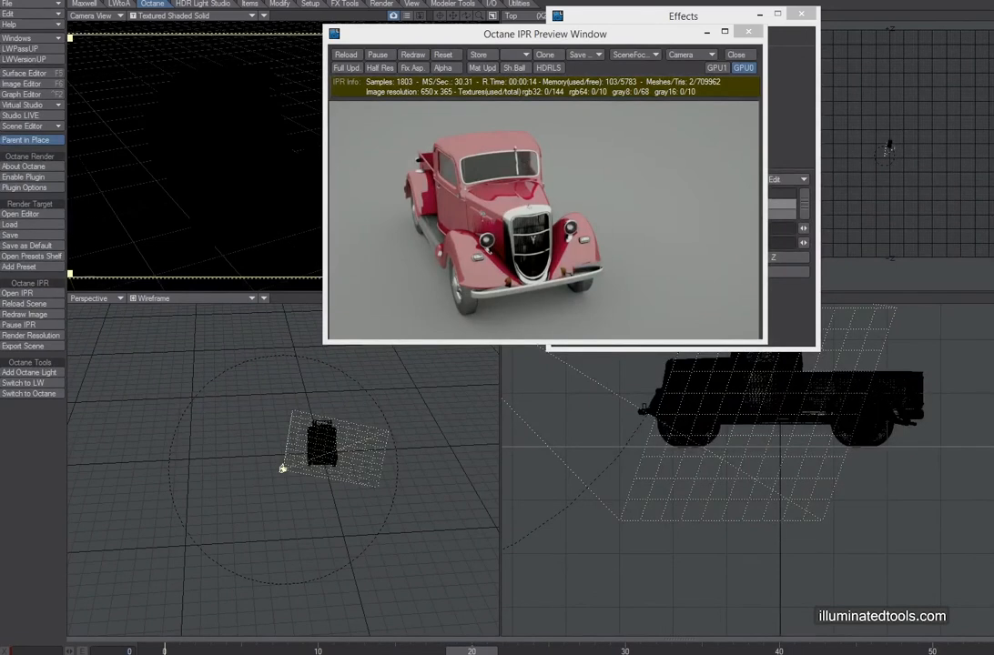
{"action": "left_click_drag", "start_coordinate": [993, 18], "coordinate": [644, 40]}
{"action": "left_click_drag", "start_coordinate": [53, 45], "coordinate": [546, 373]}
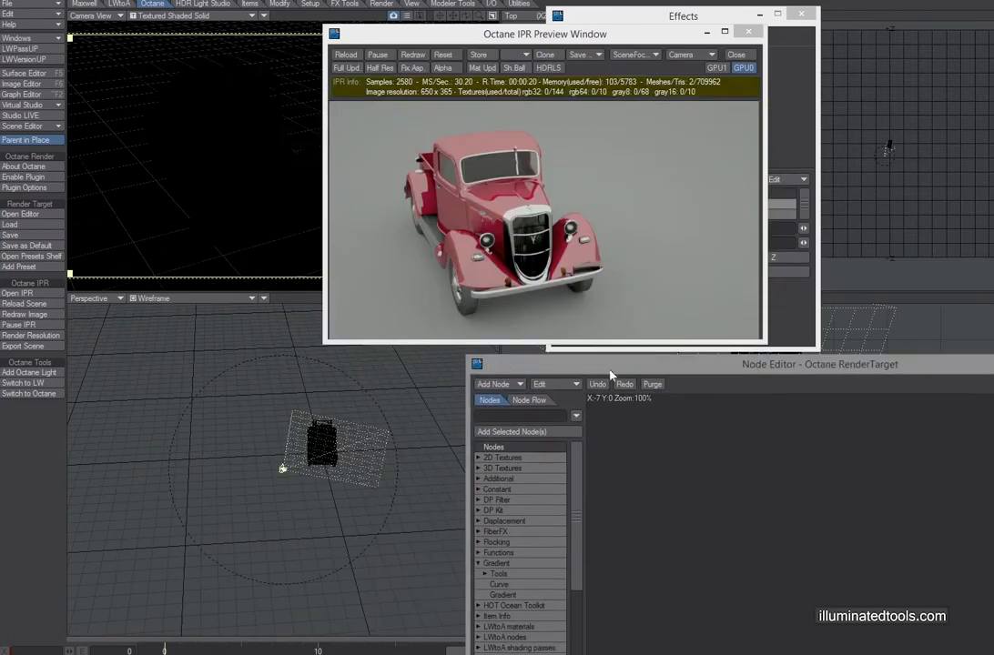
{"action": "left_click_drag", "start_coordinate": [568, 38], "coordinate": [241, 12]}
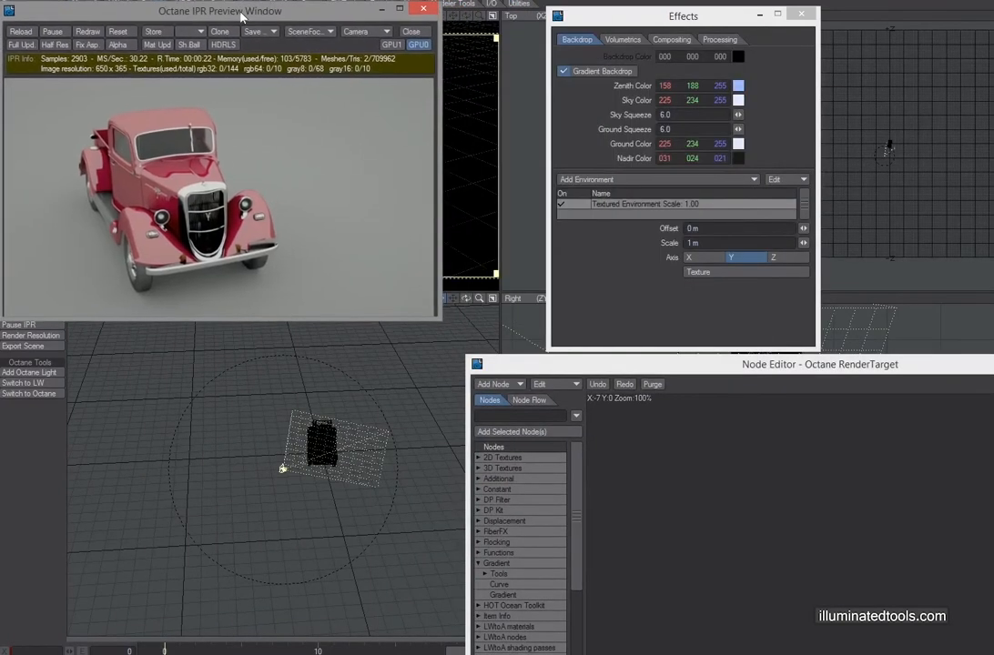
{"action": "left_click_drag", "start_coordinate": [769, 364], "coordinate": [599, 146]}
{"action": "left_click_drag", "start_coordinate": [628, 188], "coordinate": [591, 134]}
{"action": "scroll", "coordinate": [673, 327], "scroll_direction": "down", "scroll_amount": 2}
{"action": "left_click_drag", "start_coordinate": [945, 147], "coordinate": [901, 163]}
{"action": "left_click_drag", "start_coordinate": [947, 372], "coordinate": [786, 318]}
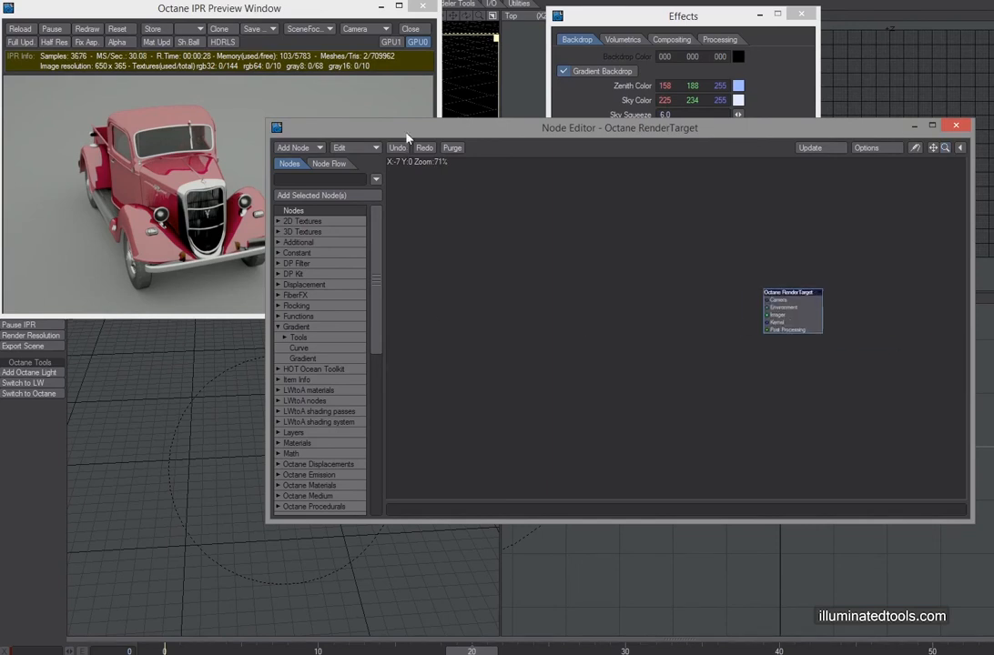
{"action": "left_click_drag", "start_coordinate": [406, 129], "coordinate": [424, 248]}
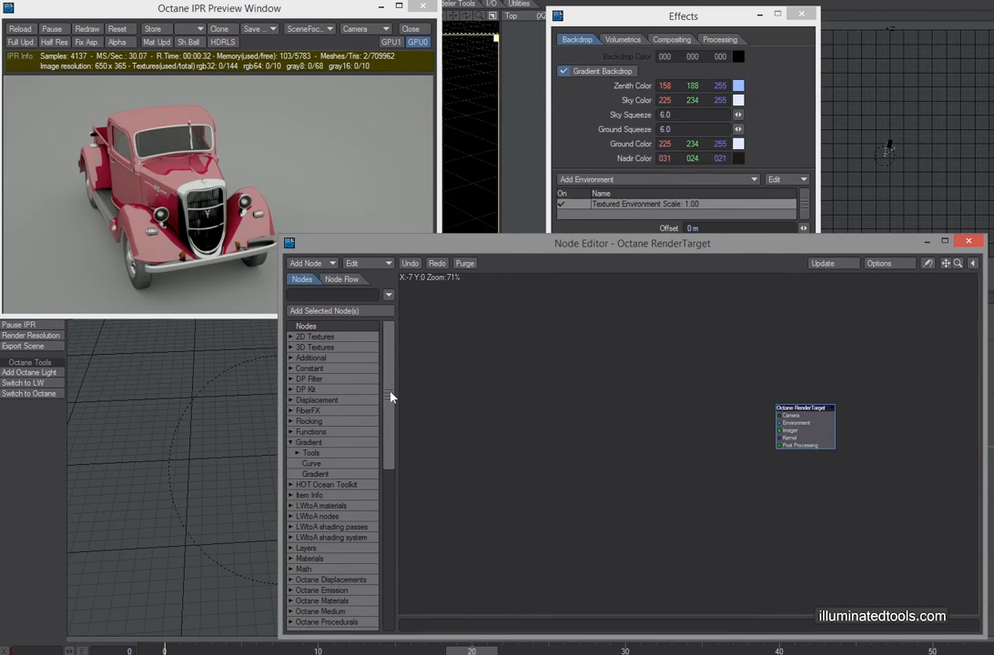
Add a Camera:ThinLens node and connect it to the render target's Camera input.
{"action": "left_click_drag", "start_coordinate": [390, 397], "coordinate": [389, 514]}
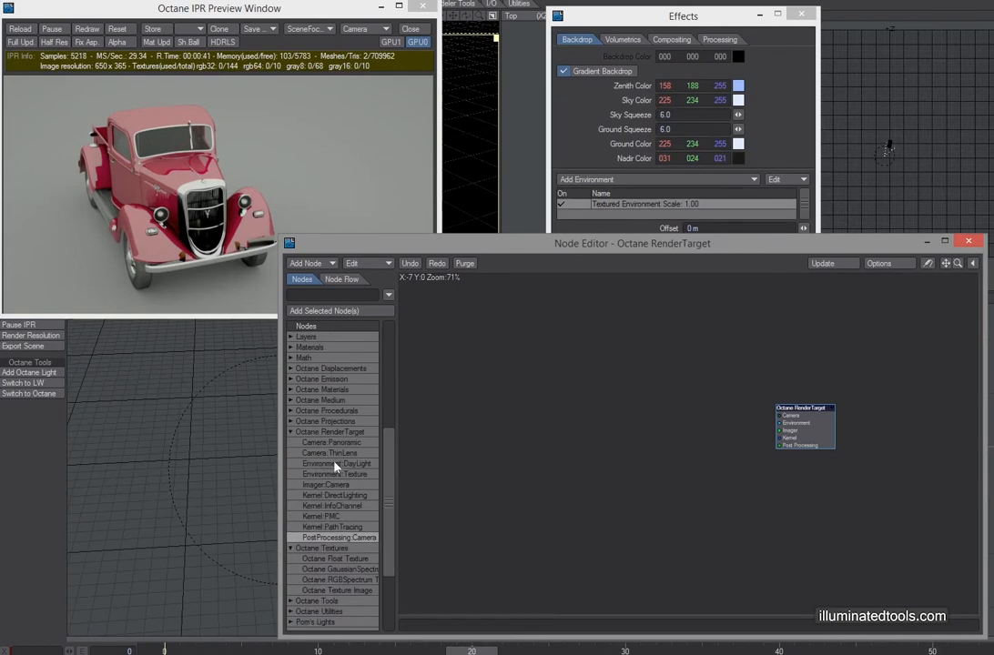
{"action": "left_click_drag", "start_coordinate": [329, 454], "coordinate": [637, 400]}
{"action": "left_click_drag", "start_coordinate": [748, 406], "coordinate": [783, 415]}
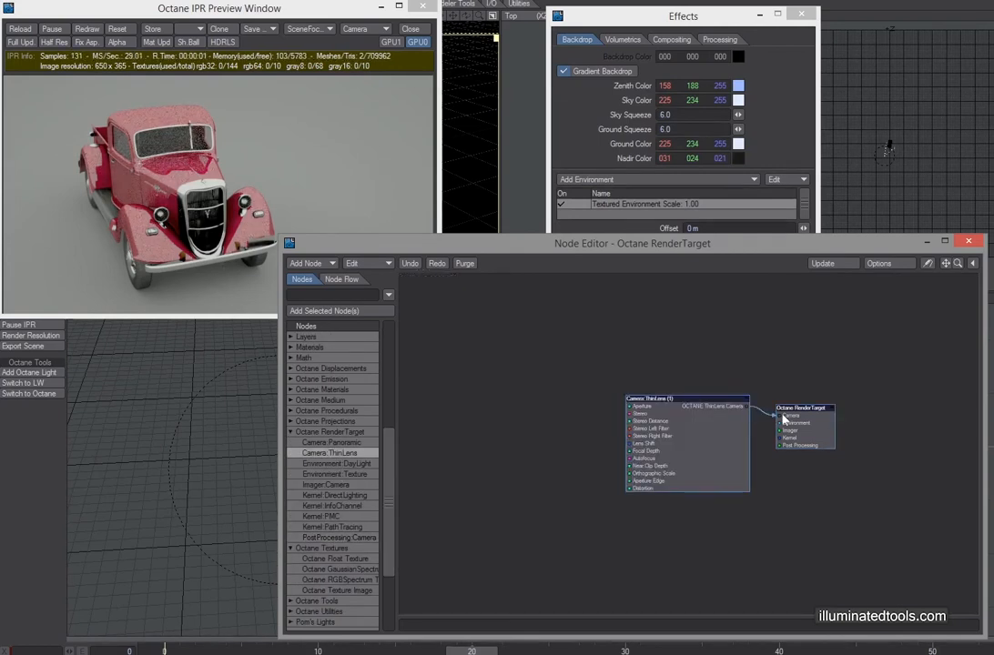
{"action": "left_click_drag", "start_coordinate": [714, 430], "coordinate": [626, 332]}
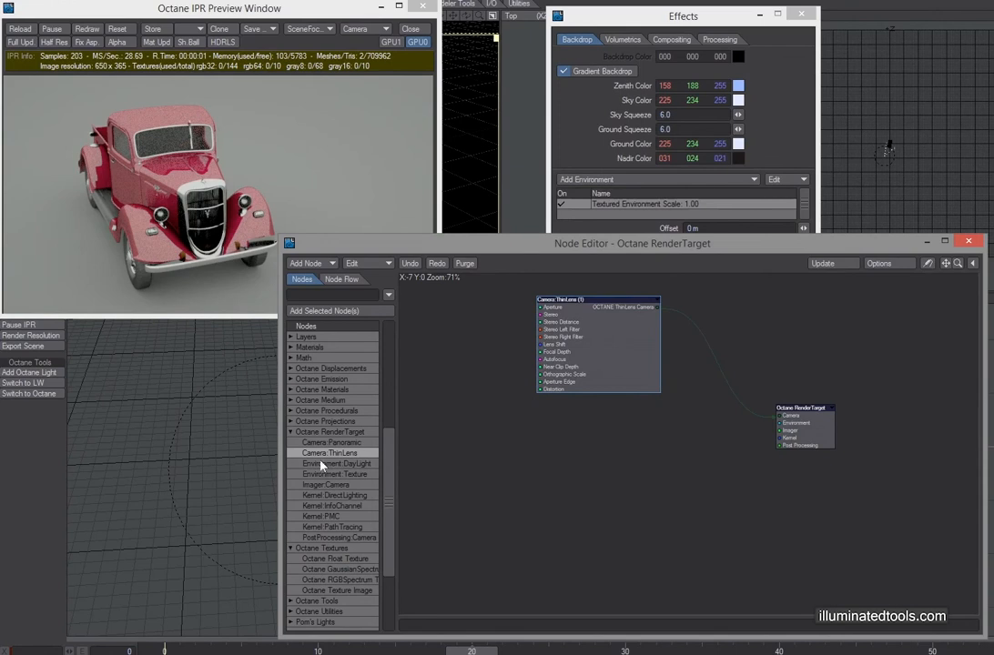
Connect a new Environment:Texture node to the render target's Environment input and feed its Texture input from a new Octane Texture Image node.
{"action": "left_click_drag", "start_coordinate": [328, 474], "coordinate": [518, 451]}
{"action": "left_click_drag", "start_coordinate": [698, 437], "coordinate": [781, 424]}
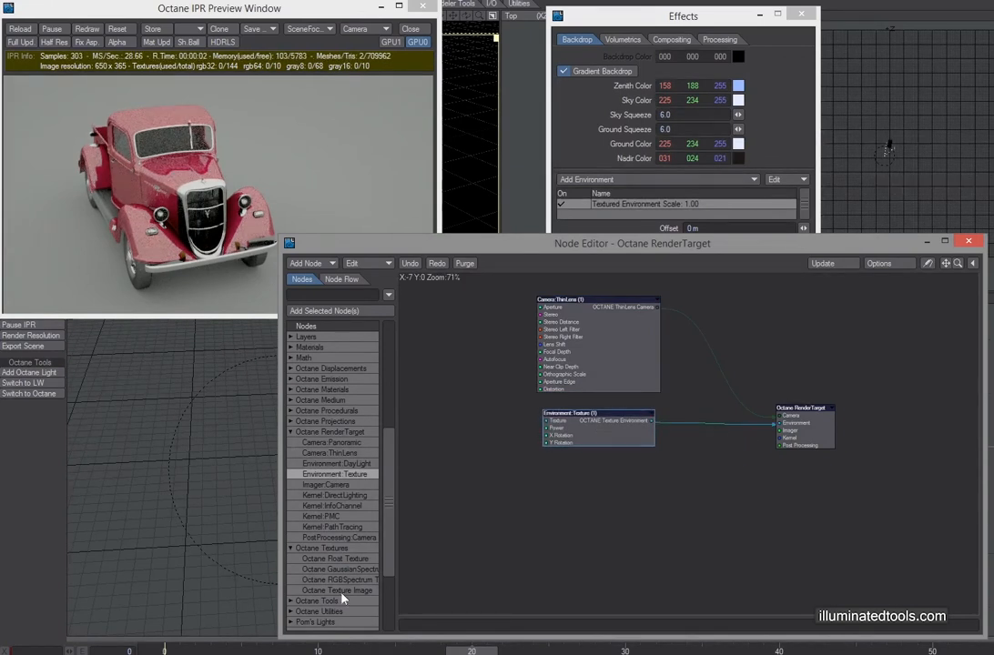
{"action": "left_click_drag", "start_coordinate": [342, 598], "coordinate": [687, 427]}
{"action": "left_click_drag", "start_coordinate": [651, 385], "coordinate": [437, 377]}
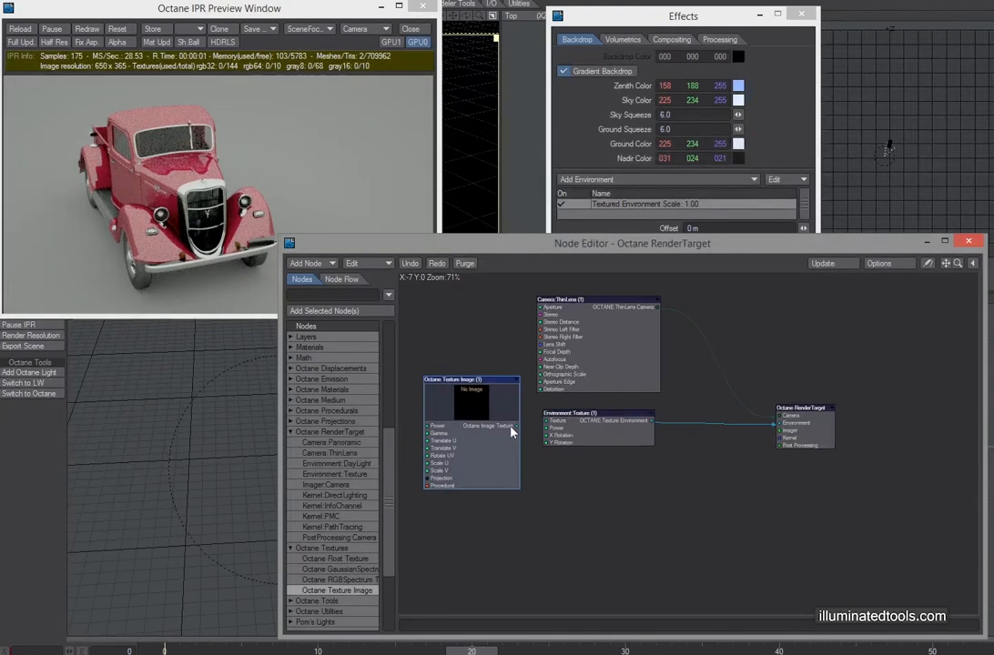
{"action": "left_click_drag", "start_coordinate": [516, 425], "coordinate": [545, 421]}
Assign the int_day_cabin_red_curtain image as the LW Image of the Octane Texture Image node.
{"action": "double_click", "coordinate": [461, 416]}
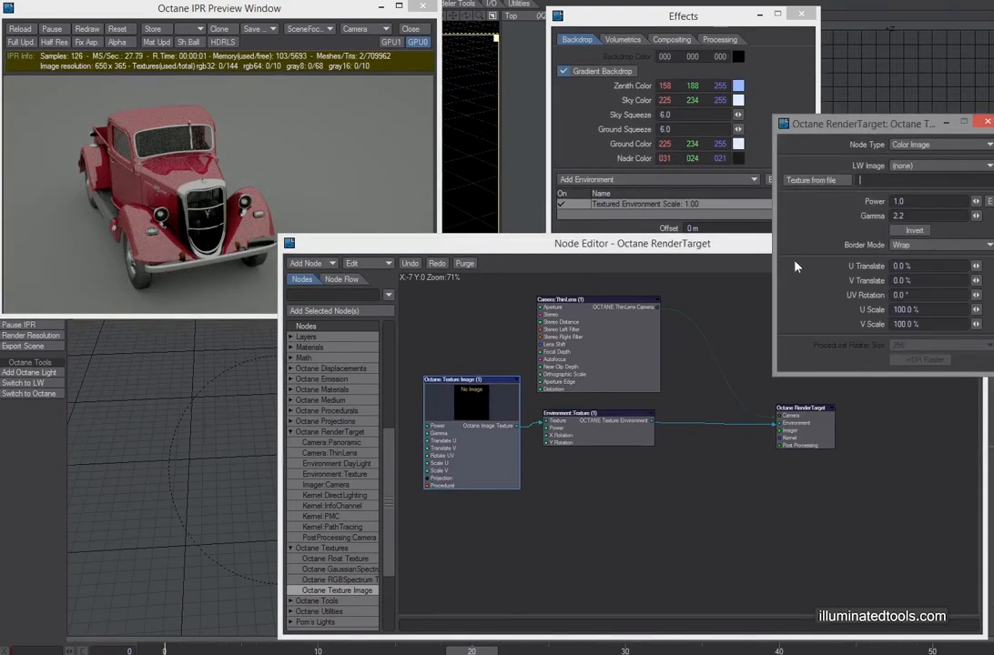
{"action": "left_click_drag", "start_coordinate": [795, 121], "coordinate": [655, 114]}
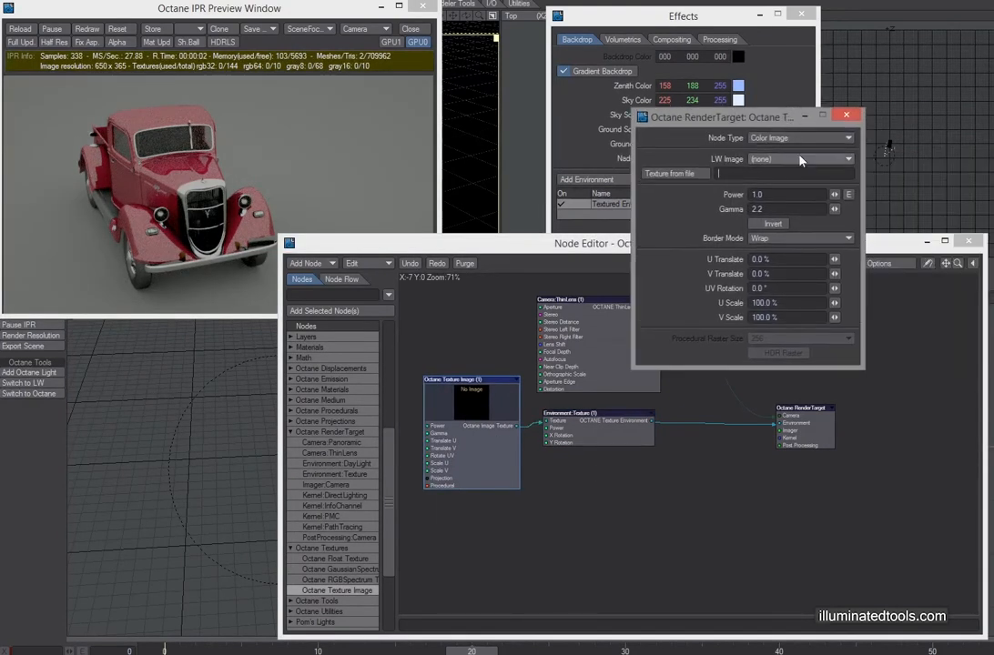
{"action": "left_click", "coordinate": [800, 161]}
{"action": "left_click", "coordinate": [801, 168]}
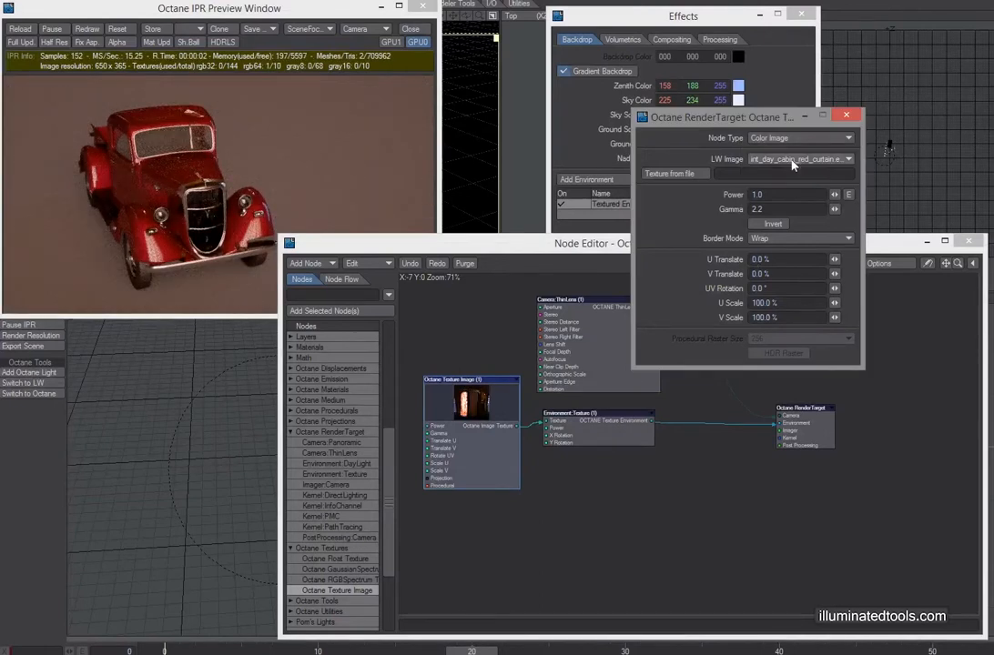
{"action": "left_click_drag", "start_coordinate": [781, 129], "coordinate": [769, 160]}
{"action": "left_click", "coordinate": [835, 148]}
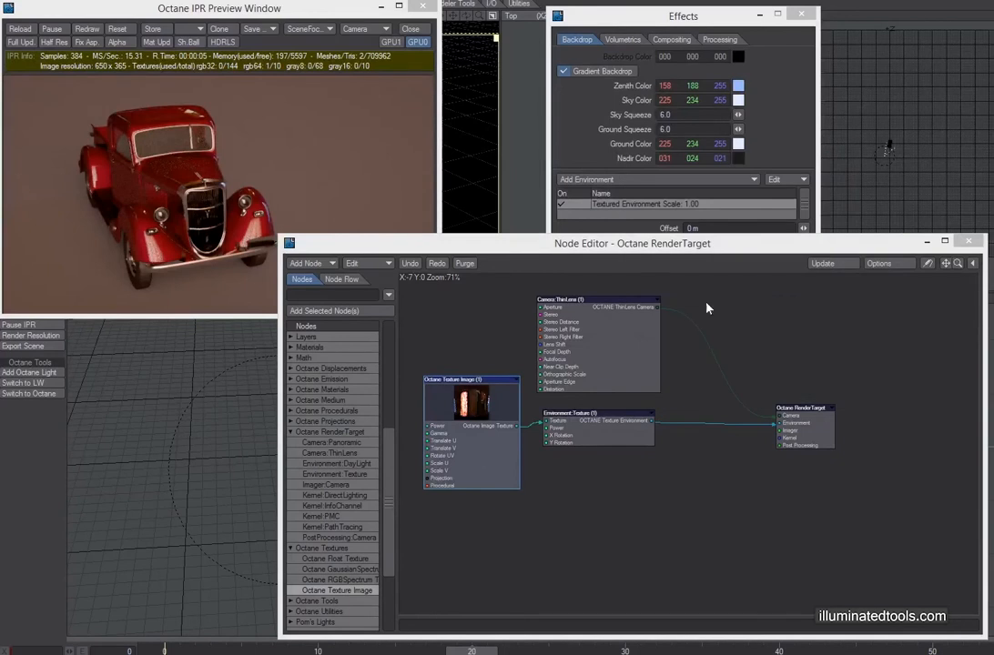
Set the Environment:Texture node's heading rotation to 90°.
{"action": "double_click", "coordinate": [608, 431]}
{"action": "key", "text": "Tab"}
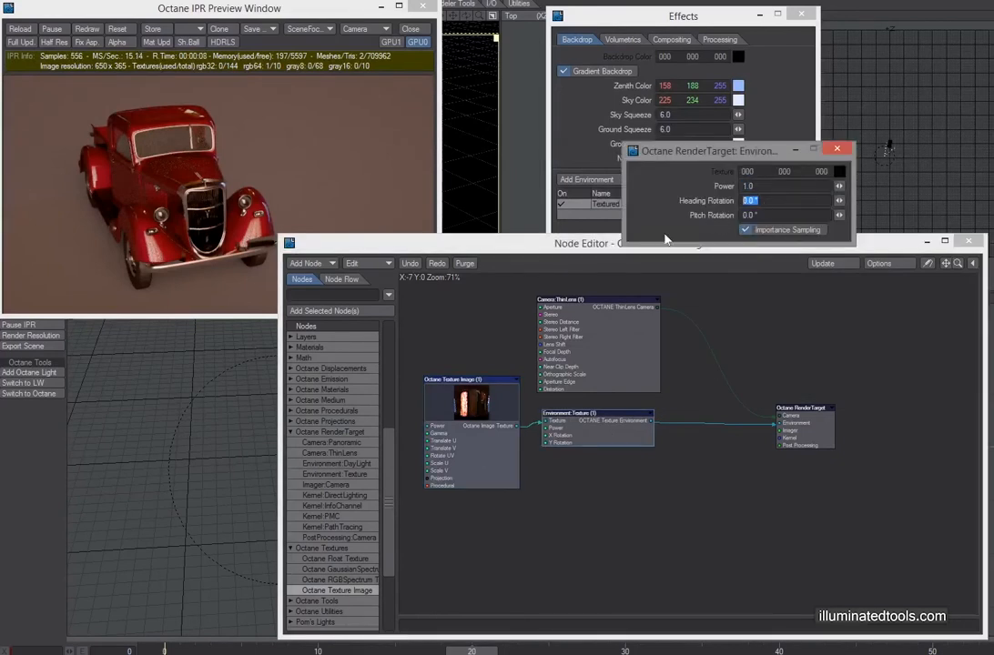
{"action": "type", "text": "90"}
{"action": "key", "text": "Tab"}
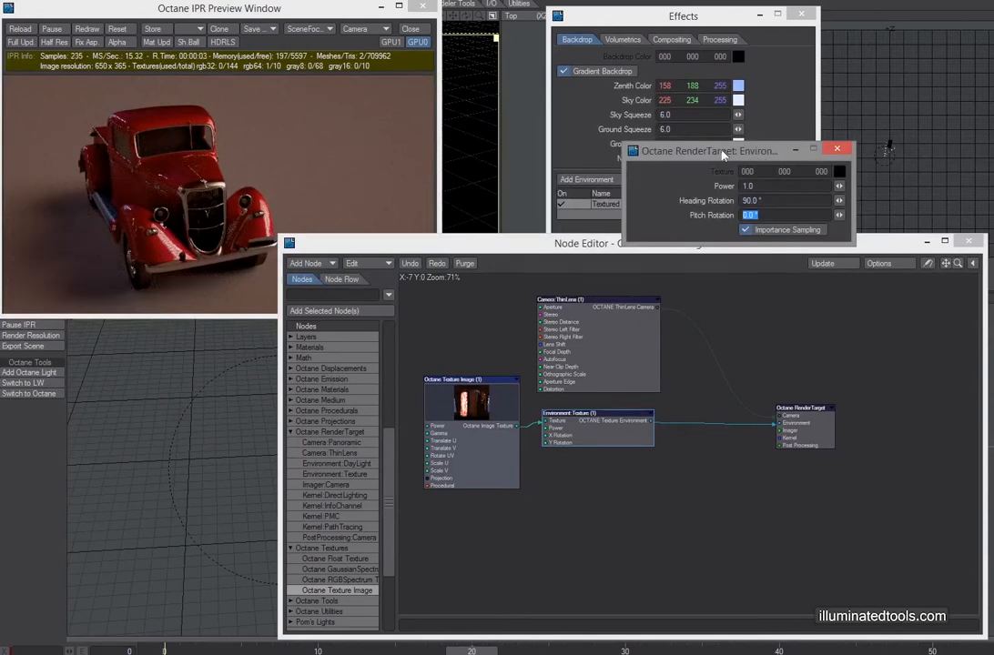
{"action": "left_click_drag", "start_coordinate": [714, 153], "coordinate": [660, 276]}
{"action": "left_click", "coordinate": [781, 272]}
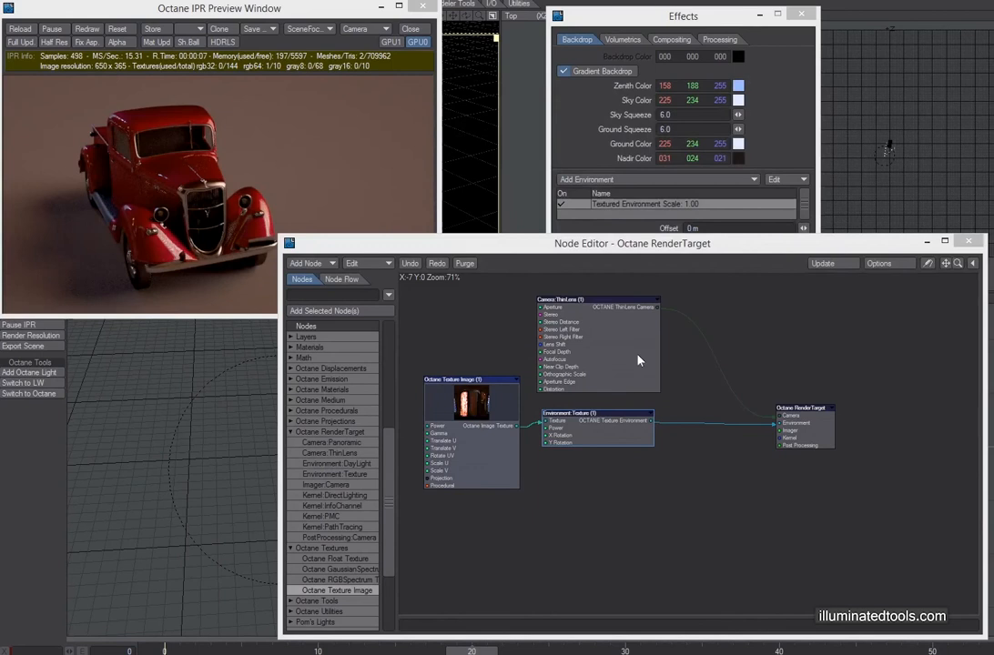
Add a Kernel:PathTracing node and connect it to the render target's Kernel input.
{"action": "double_click", "coordinate": [321, 528]}
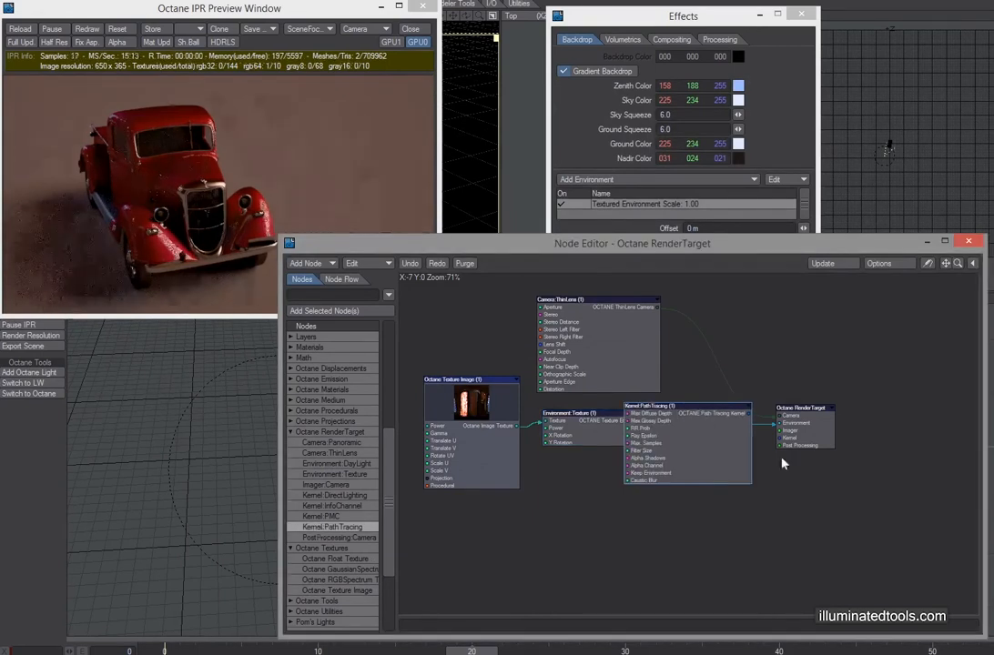
{"action": "left_click_drag", "start_coordinate": [794, 422], "coordinate": [781, 441]}
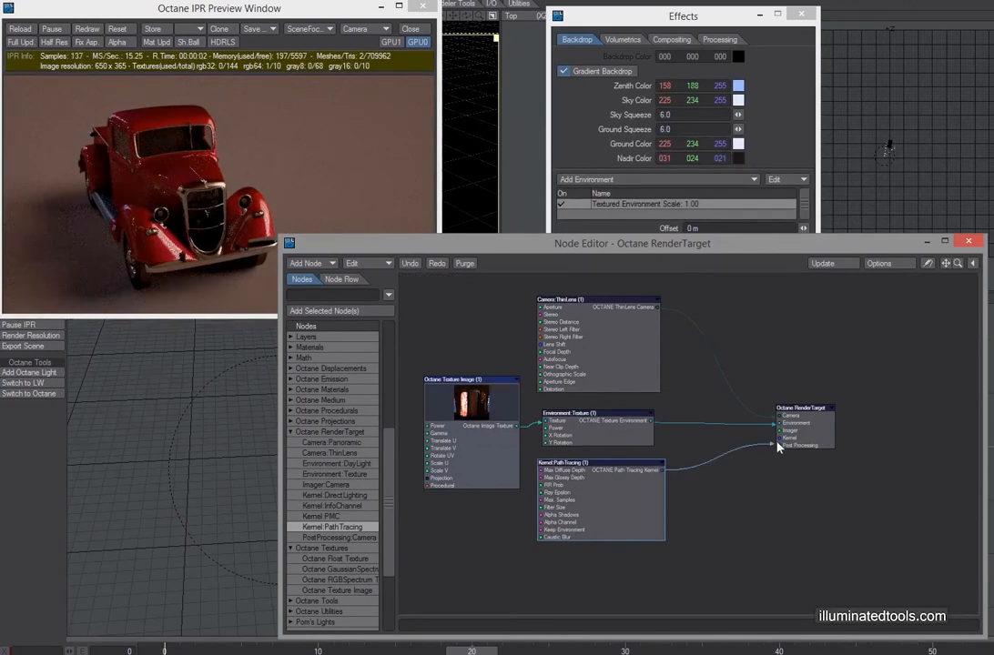
Review the path tracing kernel's settings and compare the render with the kernel disconnected and reconnected.
{"action": "double_click", "coordinate": [616, 498]}
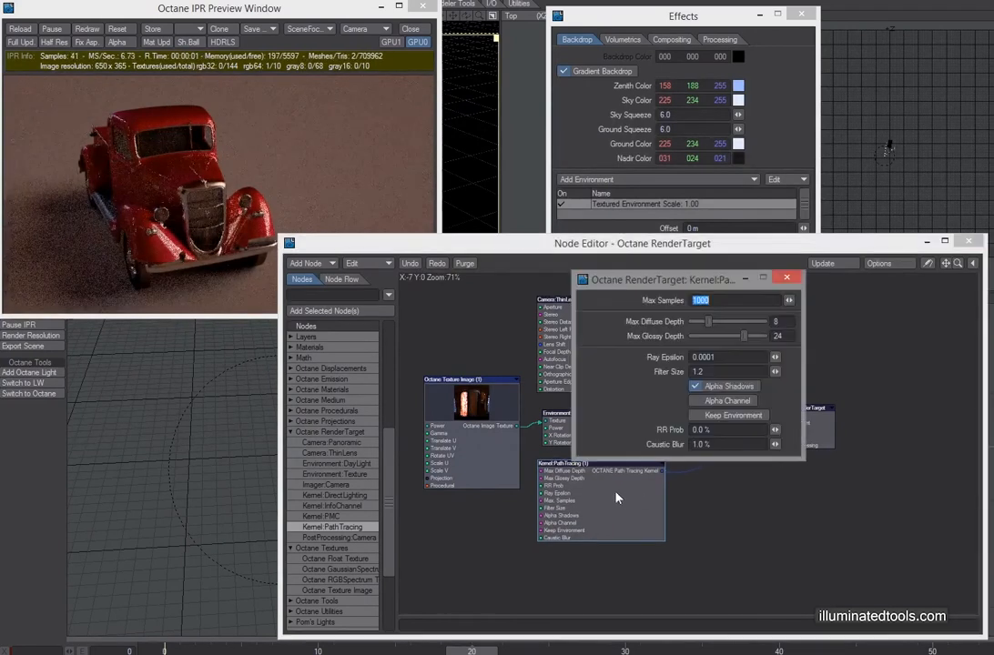
{"action": "left_click", "coordinate": [783, 325]}
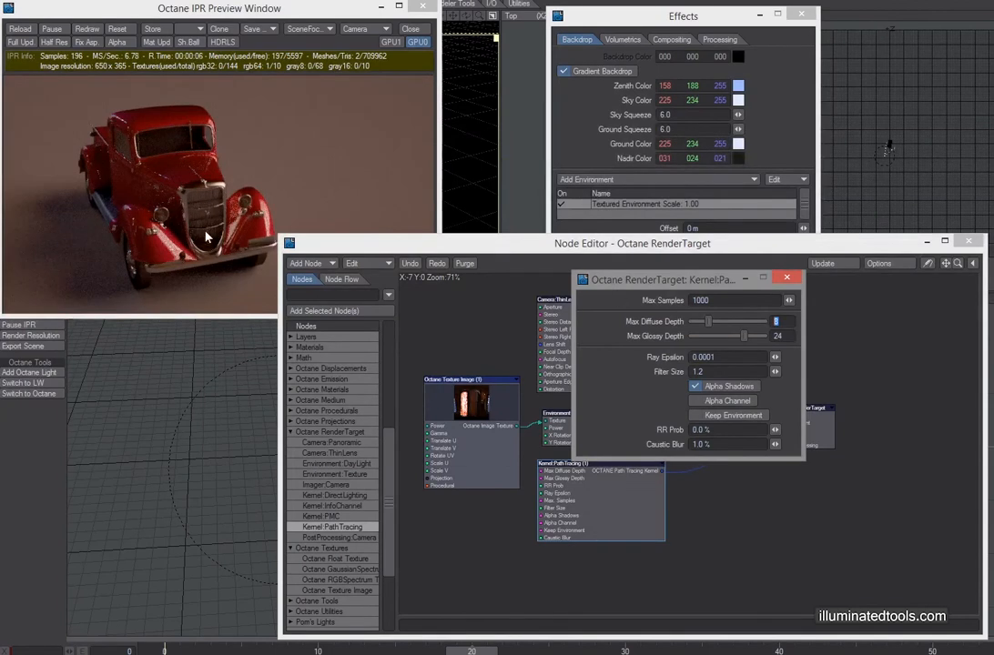
{"action": "left_click", "coordinate": [786, 277]}
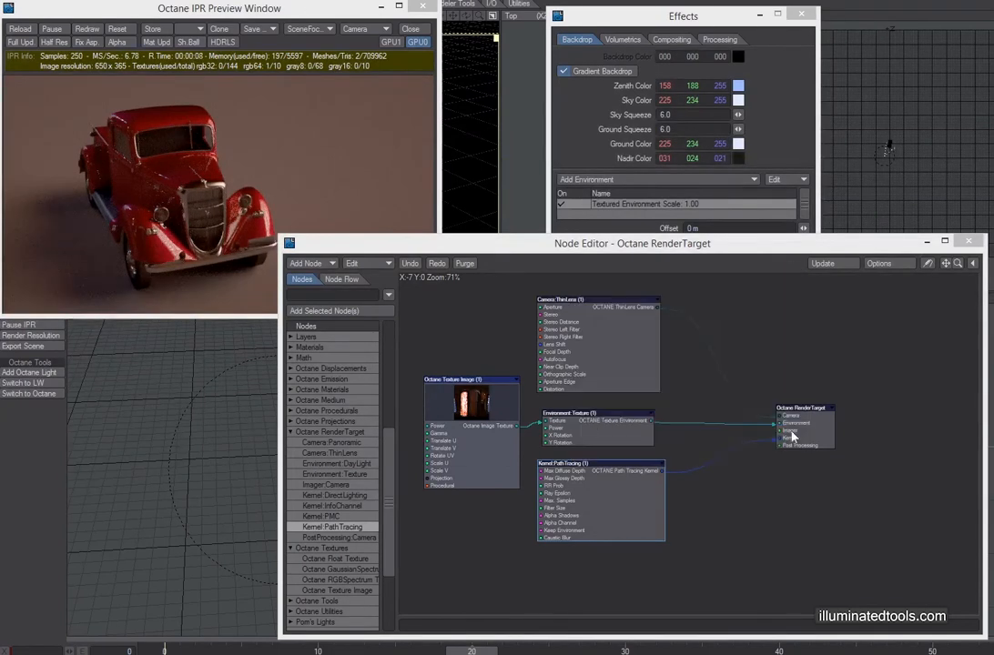
{"action": "left_click_drag", "start_coordinate": [776, 443], "coordinate": [751, 446]}
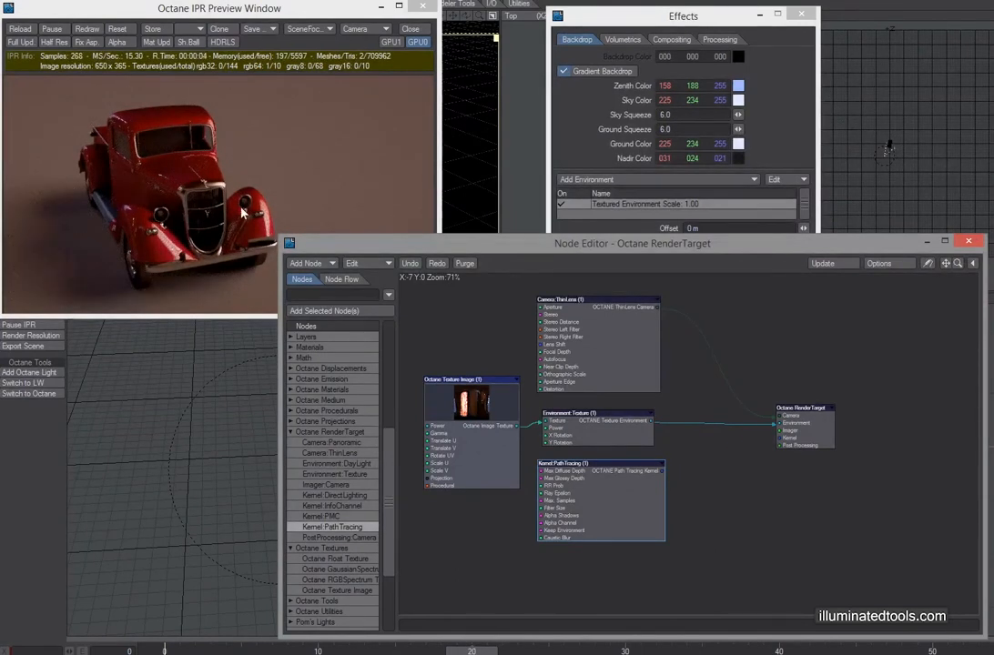
{"action": "left_click_drag", "start_coordinate": [661, 471], "coordinate": [781, 439]}
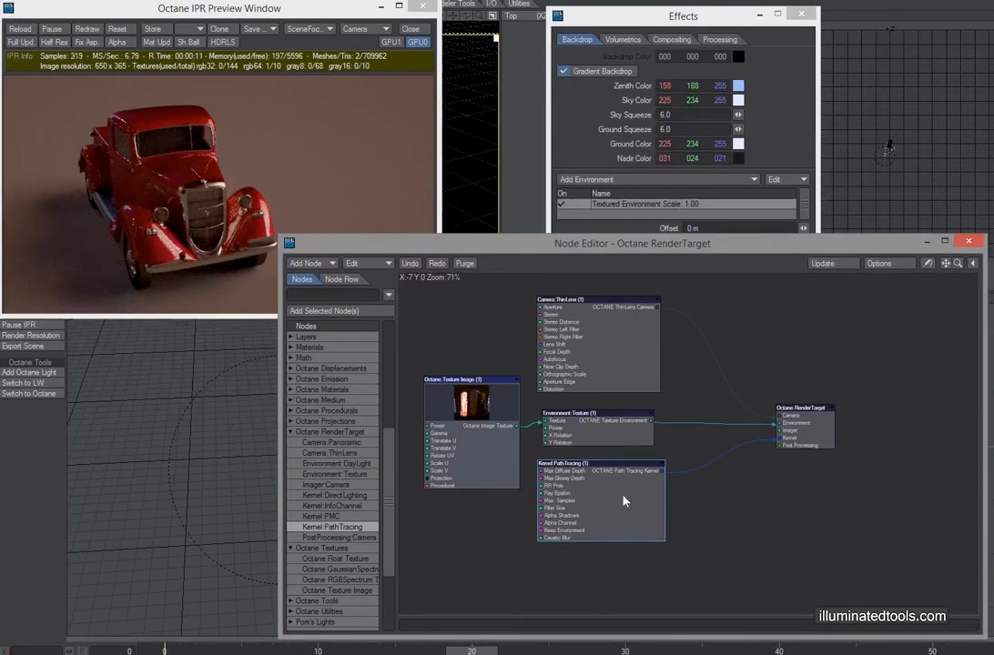
Make room by moving the path tracing node down, and connect a new Imager:Camera node to the render target's Imager input.
{"action": "left_click_drag", "start_coordinate": [585, 500], "coordinate": [582, 544]}
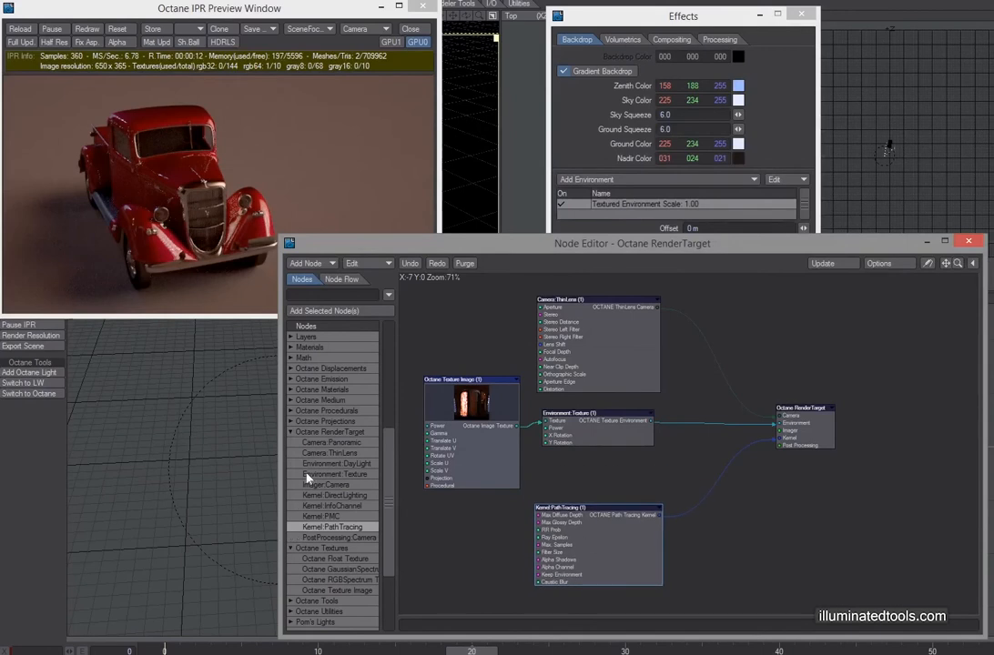
{"action": "left_click_drag", "start_coordinate": [325, 484], "coordinate": [655, 455]}
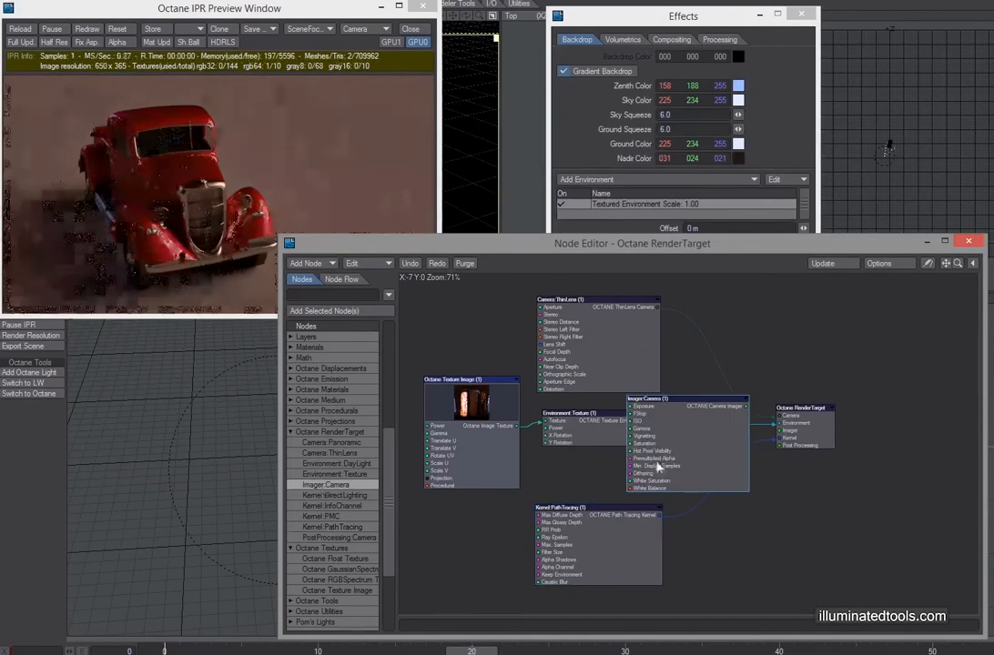
{"action": "left_click_drag", "start_coordinate": [744, 414], "coordinate": [787, 433]}
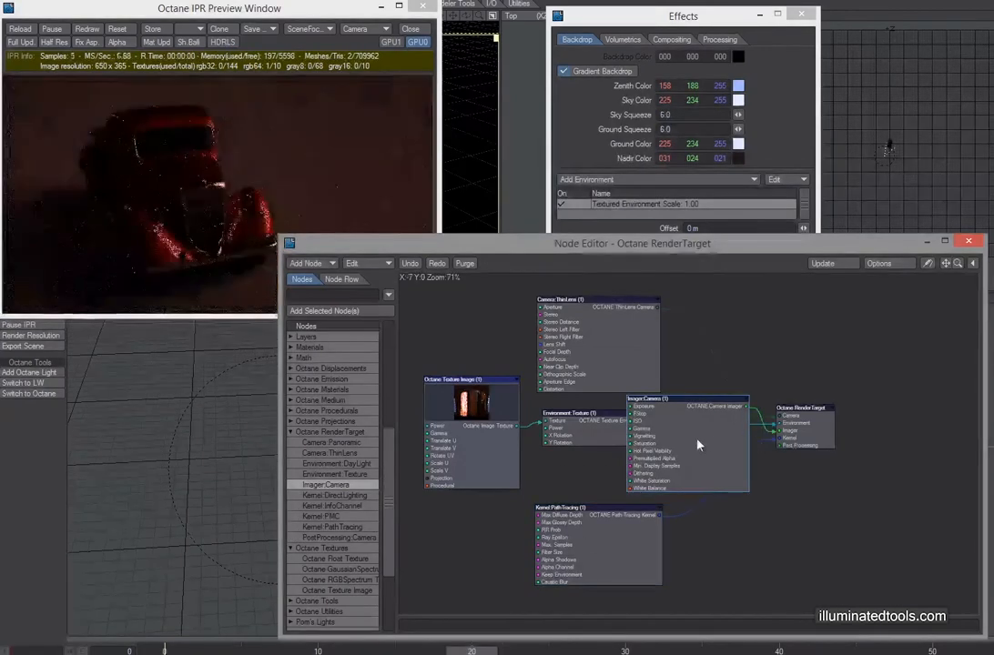
{"action": "left_click_drag", "start_coordinate": [698, 445], "coordinate": [625, 482]}
Set the Imager:Camera node's Hot Pixel Visibility to 0% and FStop to 1.0.
{"action": "double_click", "coordinate": [625, 482]}
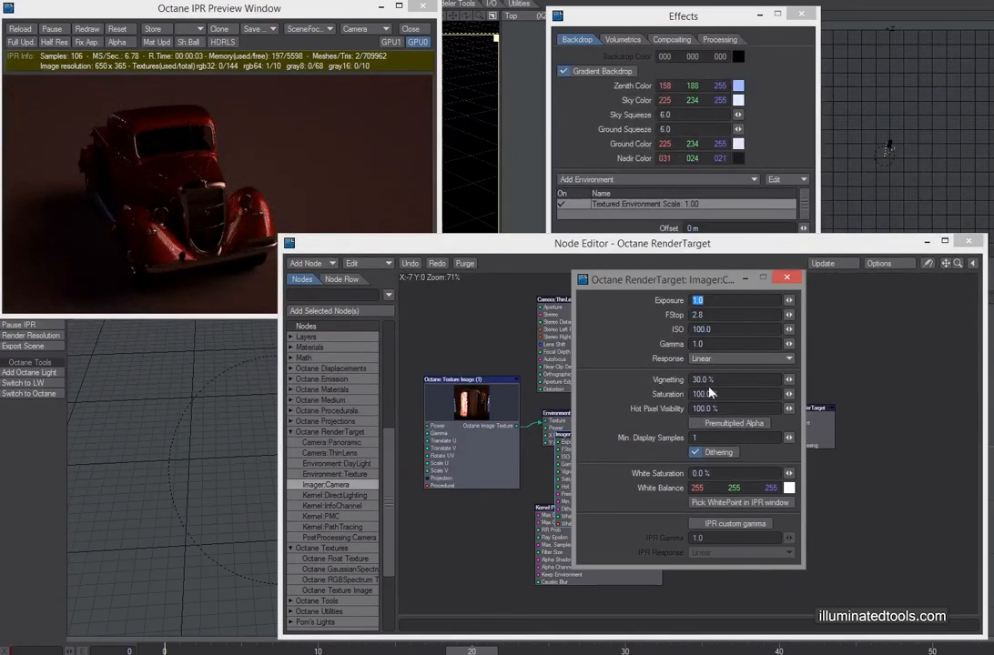
{"action": "left_click", "coordinate": [723, 412]}
{"action": "type", "text": "0"}
{"action": "key", "text": "Tab"}
{"action": "key", "text": "Tab"}
{"action": "type", "text": "1"}
{"action": "key", "text": "Tab"}
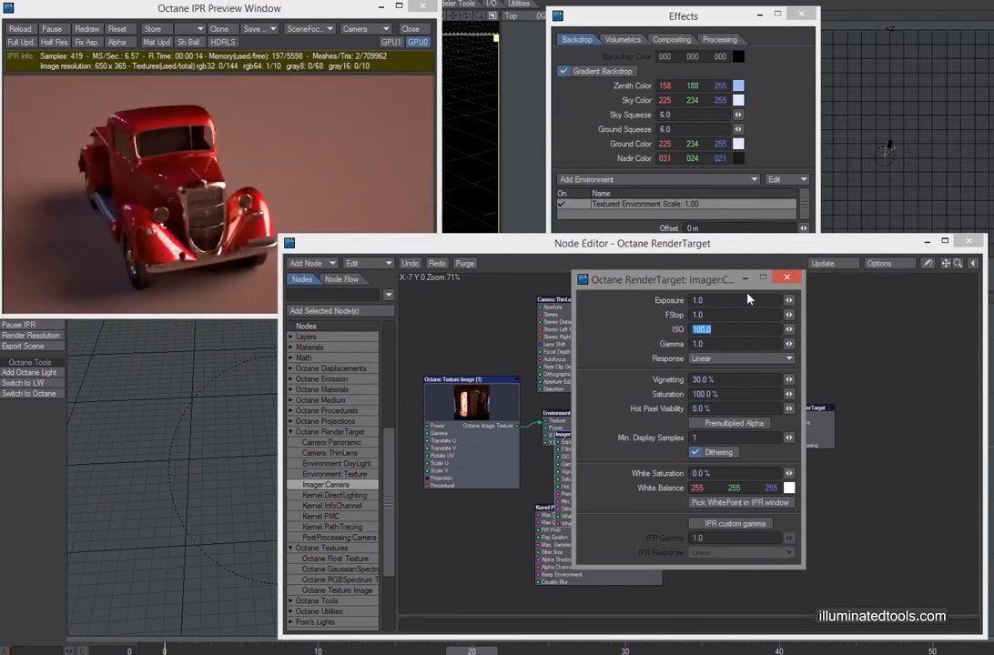
{"action": "left_click", "coordinate": [787, 279]}
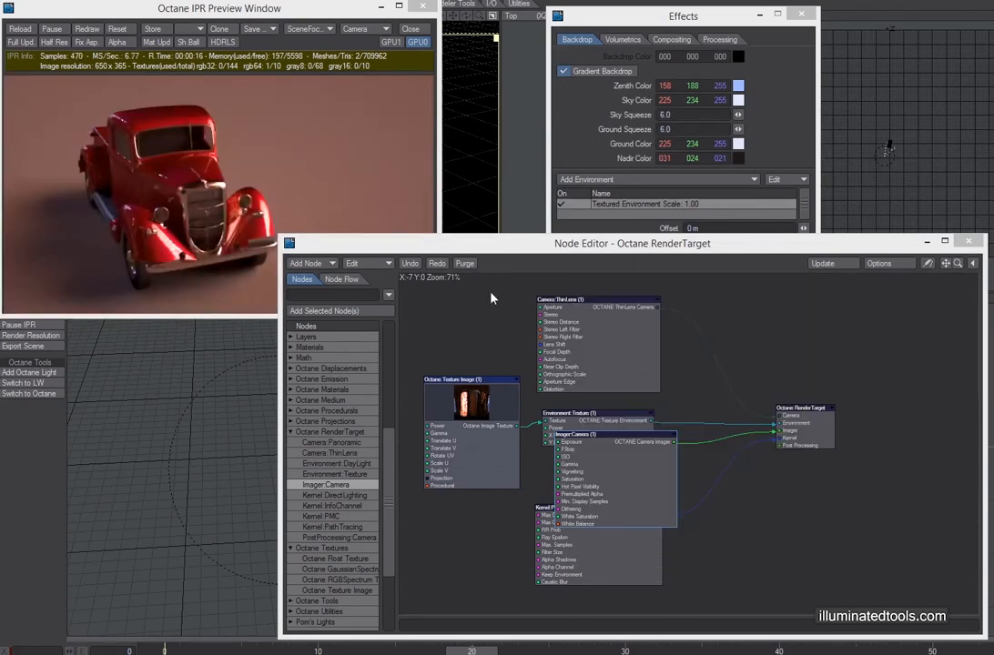
Inspect the truck from several angles in the IPR's Perspective view, and return the preview to the Camera view.
{"action": "mouse_move", "coordinate": [479, 252]}
{"action": "left_mouse_down"}
{"action": "mouse_move", "coordinate": [508, 239]}
{"action": "mouse_move", "coordinate": [592, 242]}
{"action": "mouse_move", "coordinate": [479, 235]}
{"action": "left_mouse_up"}
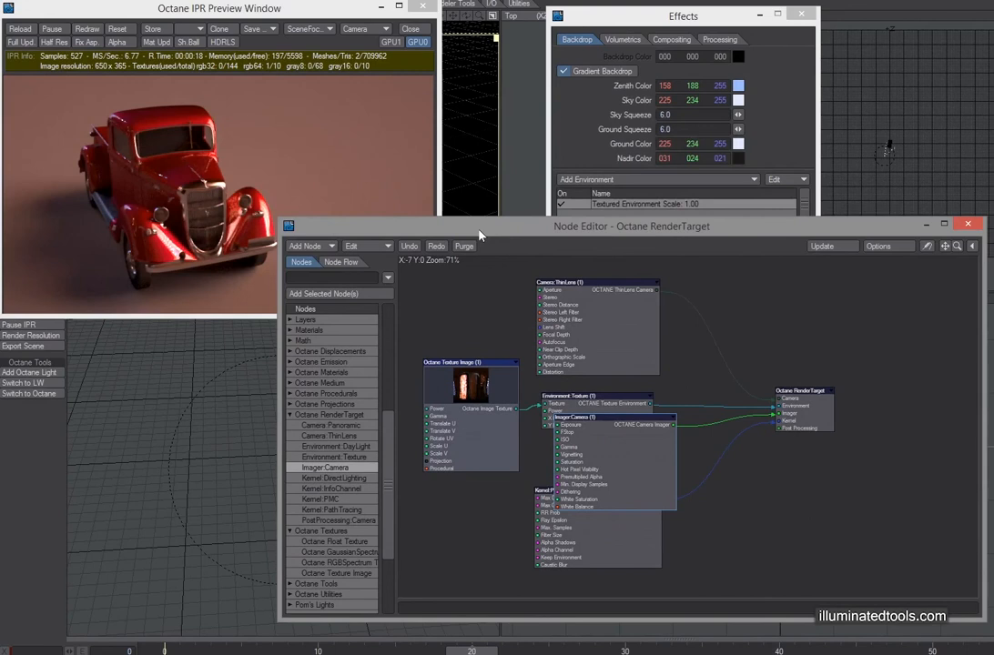
{"action": "left_click", "coordinate": [364, 28]}
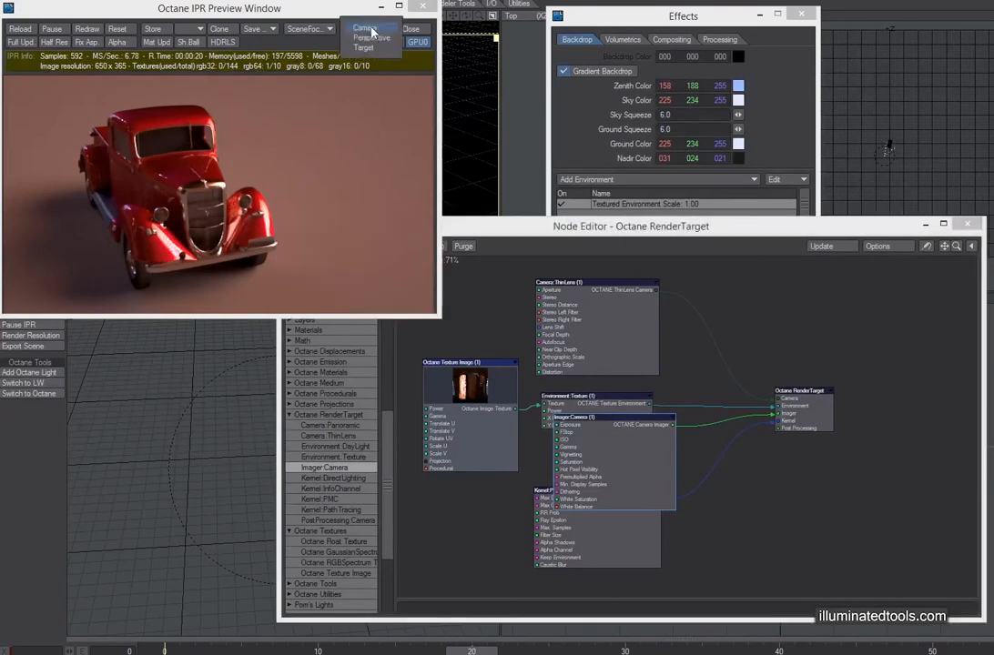
{"action": "left_click", "coordinate": [368, 37]}
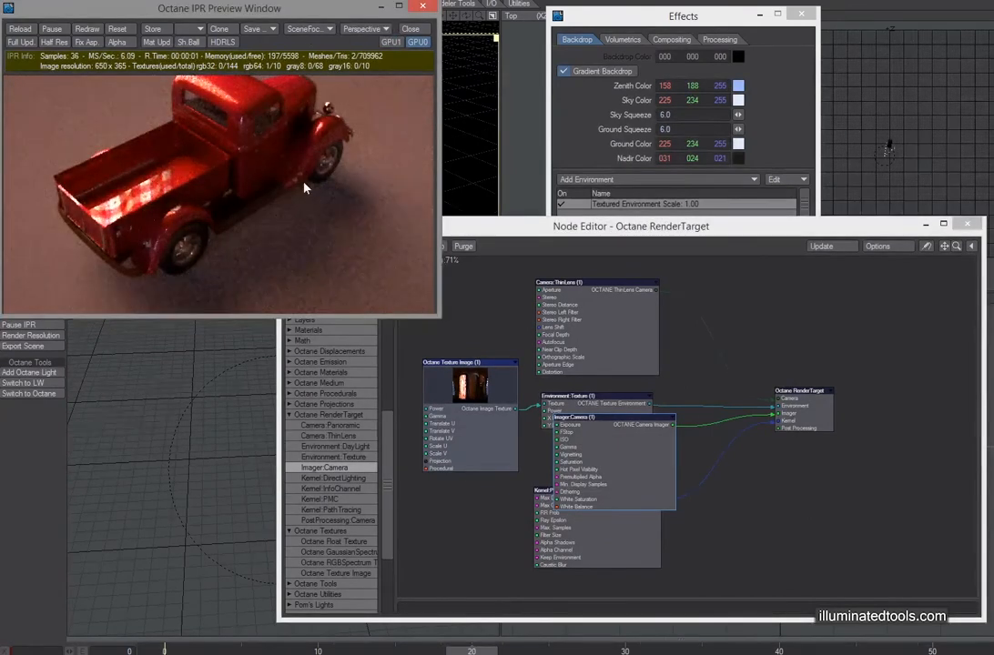
{"action": "left_click_drag", "start_coordinate": [305, 188], "coordinate": [260, 184]}
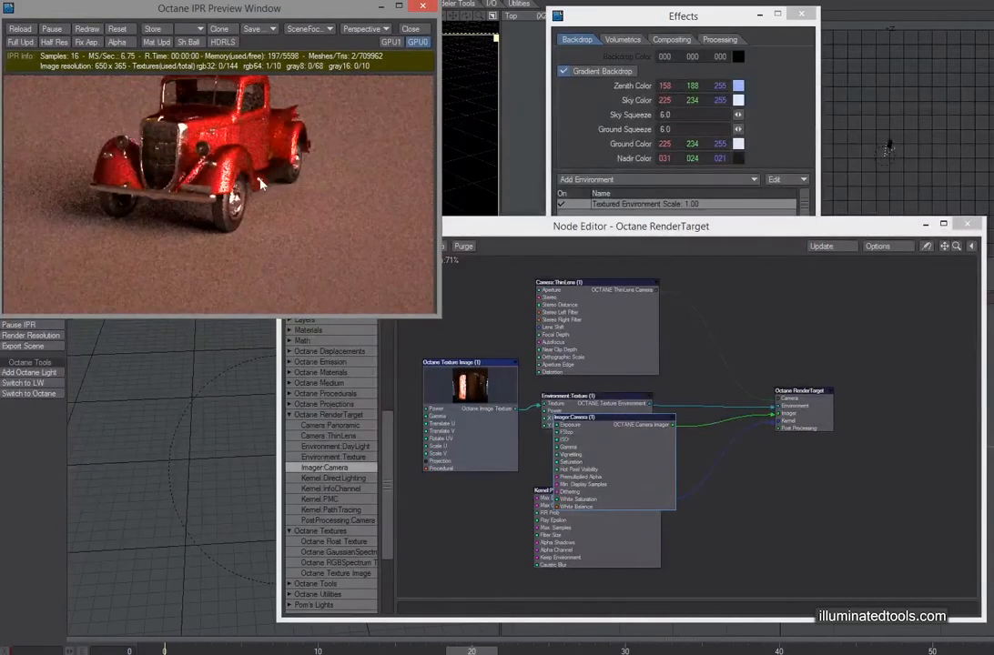
{"action": "left_click_drag", "start_coordinate": [251, 226], "coordinate": [321, 146]}
{"action": "left_click", "coordinate": [374, 30]}
{"action": "left_click", "coordinate": [372, 17]}
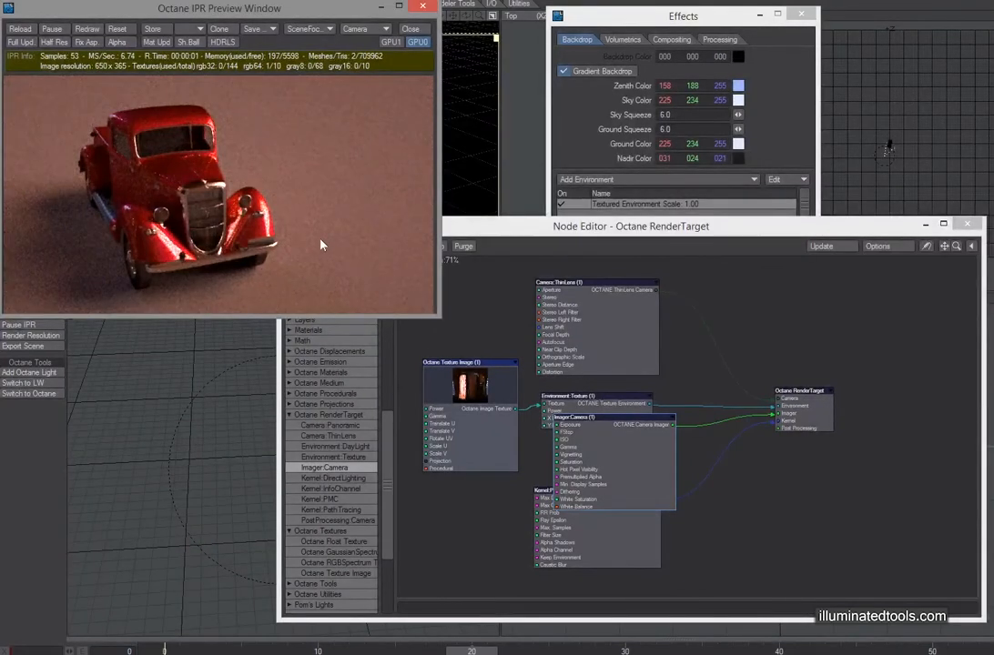
Close the Octane IPR preview and the render target's node editor.
{"action": "left_click_drag", "start_coordinate": [542, 227], "coordinate": [532, 166]}
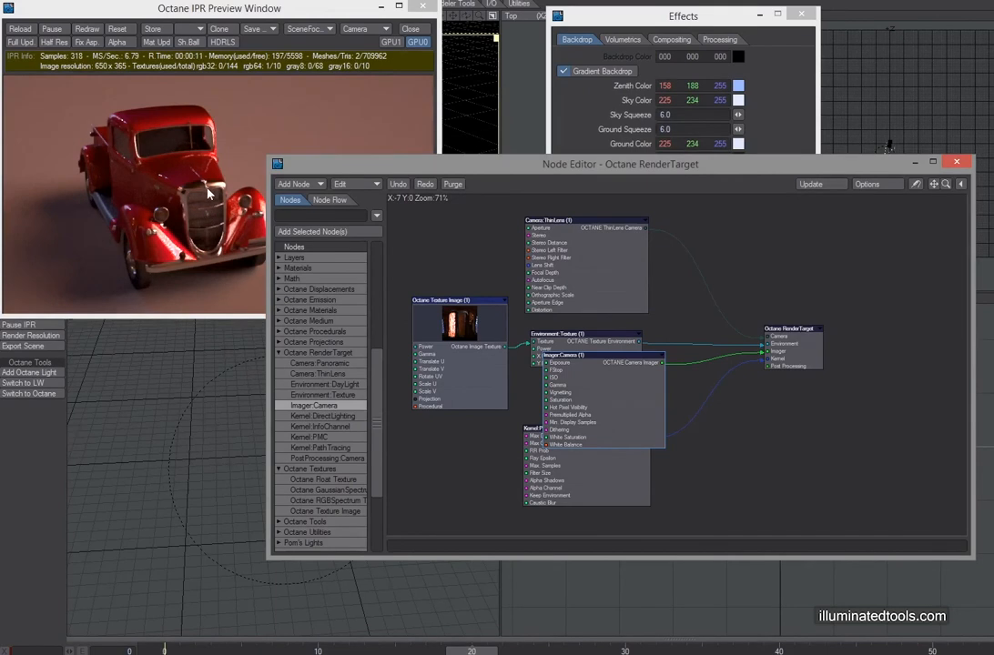
{"action": "left_click", "coordinate": [416, 7]}
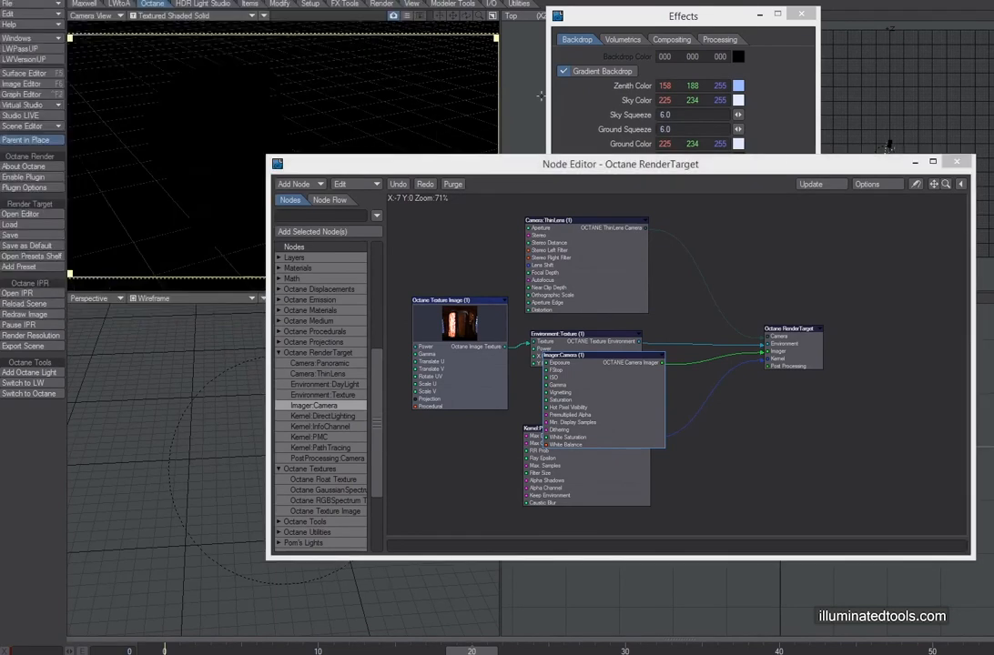
{"action": "left_click", "coordinate": [956, 162]}
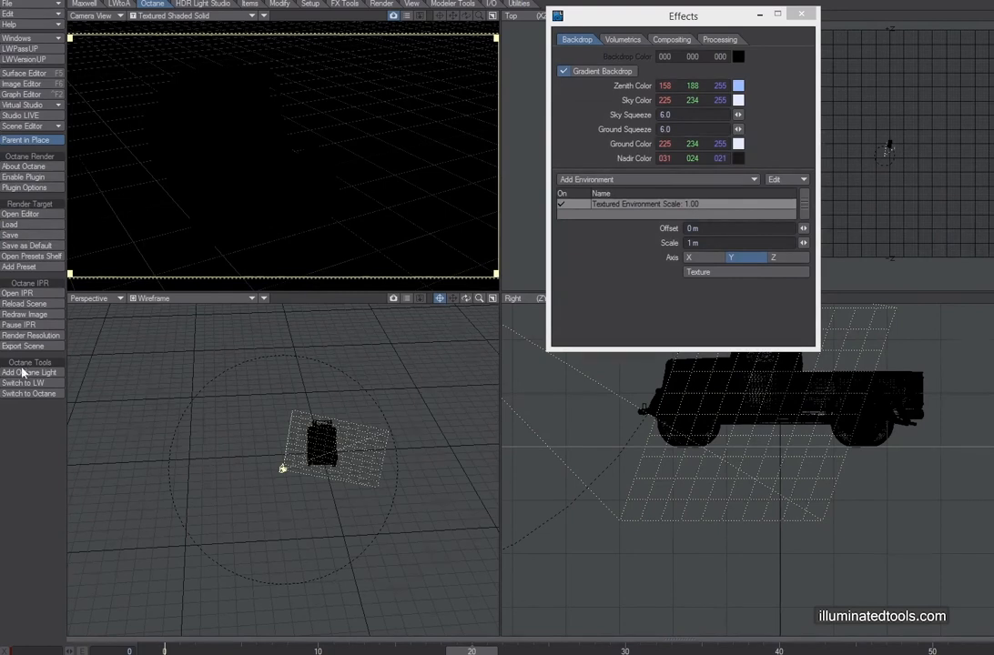
Render the Camera View viewport with VPR and inspect the truck in it from the Perspective view.
{"action": "left_click", "coordinate": [169, 15]}
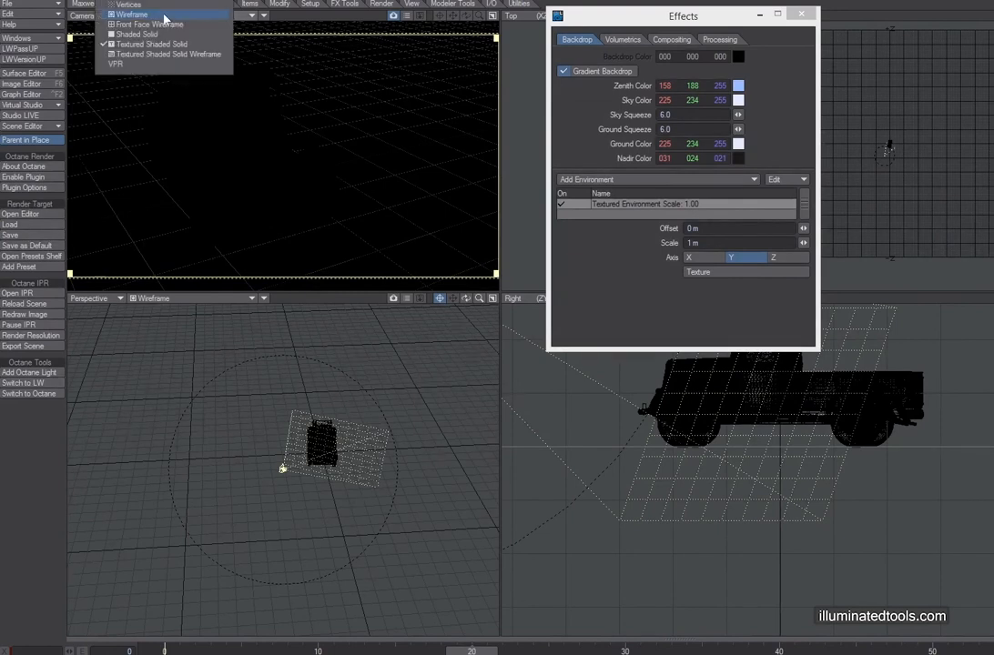
{"action": "left_click", "coordinate": [144, 64]}
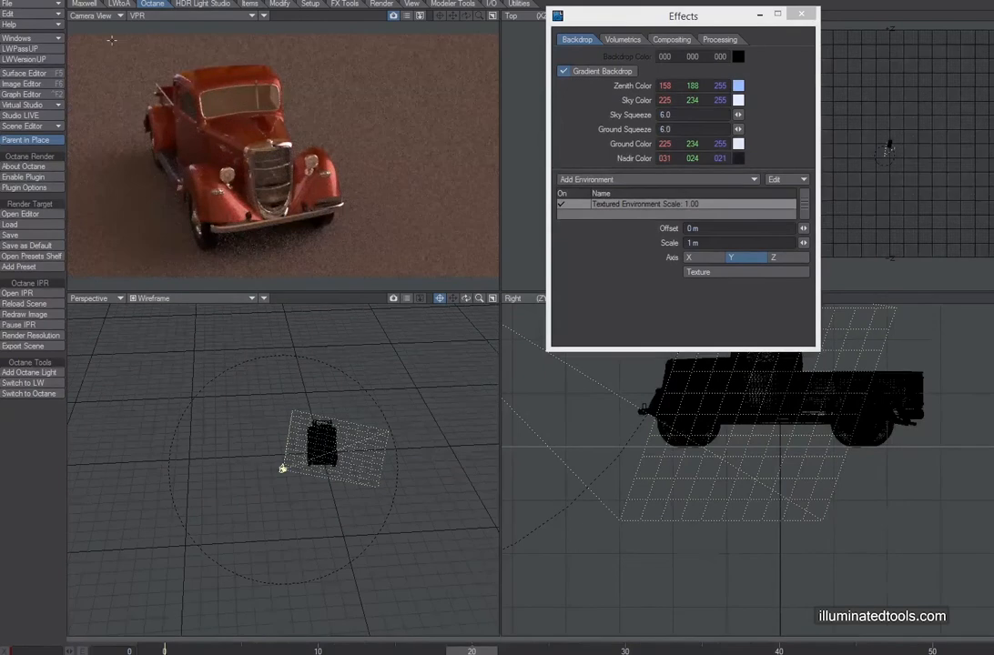
{"action": "left_click", "coordinate": [99, 16]}
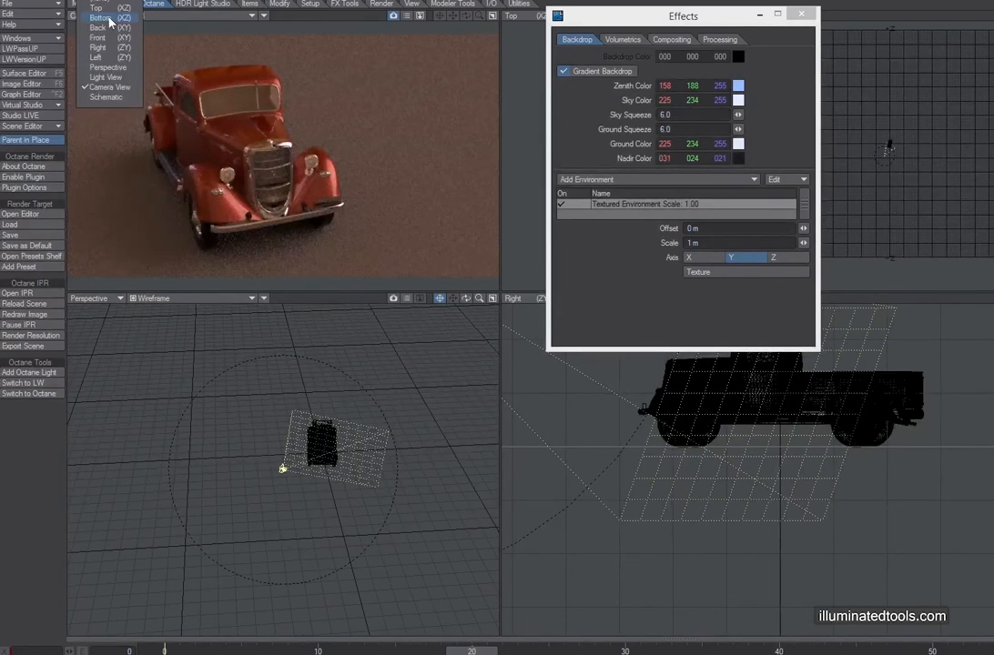
{"action": "left_click", "coordinate": [108, 68]}
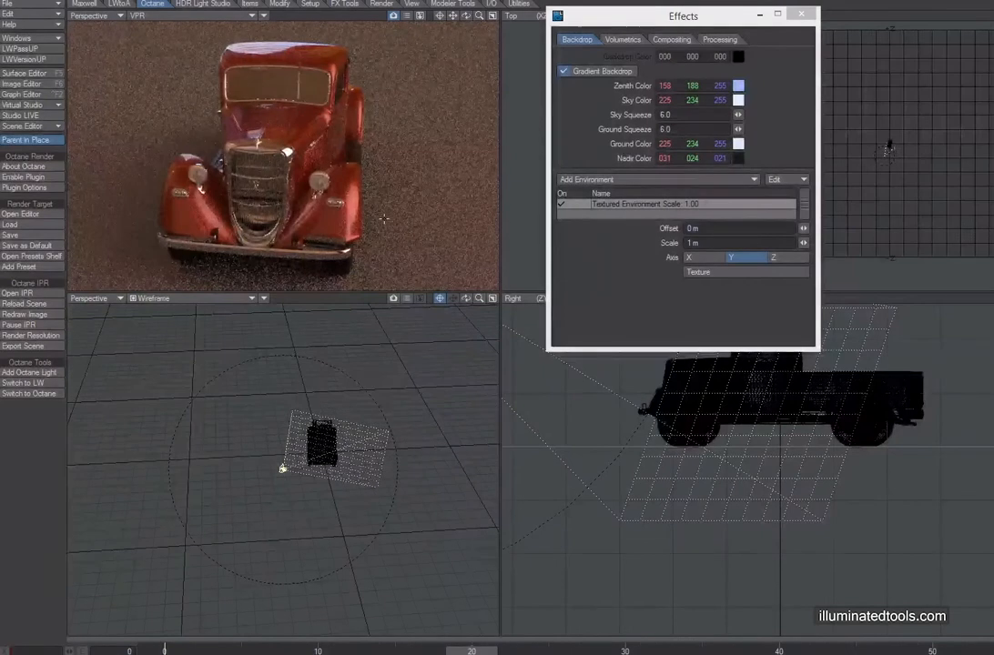
{"action": "mouse_move", "coordinate": [465, 15]}
{"action": "left_mouse_down"}
{"action": "mouse_move", "coordinate": [452, 4]}
{"action": "mouse_move", "coordinate": [469, 7]}
{"action": "left_mouse_up"}
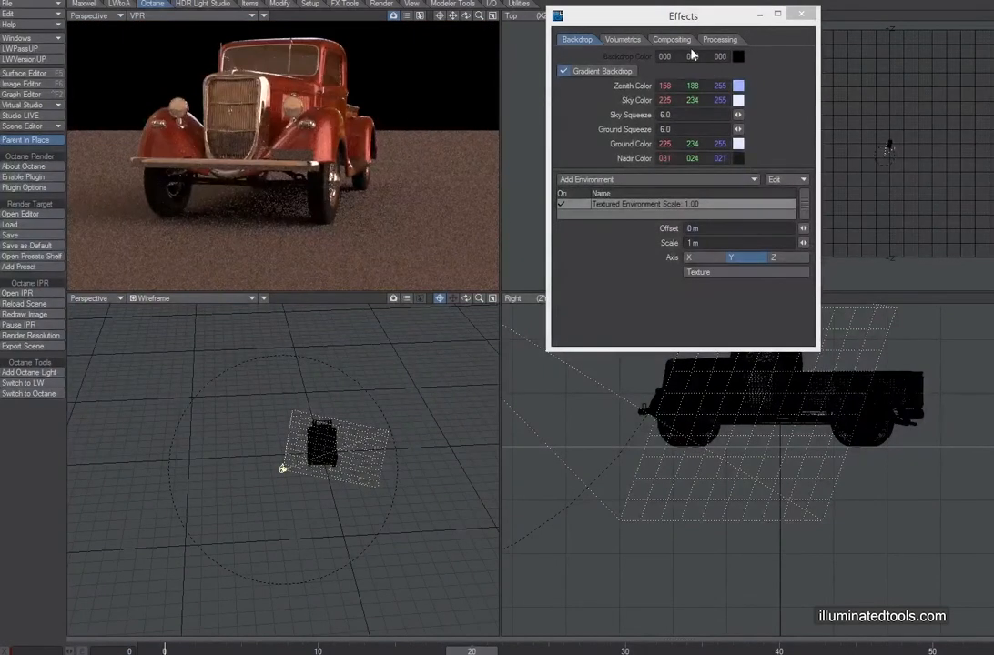
Turn off the Use Background Color compositing option, check the environment backdrop around the truck, and return the viewport to Camera View.
{"action": "left_click", "coordinate": [671, 39]}
{"action": "left_click", "coordinate": [665, 85]}
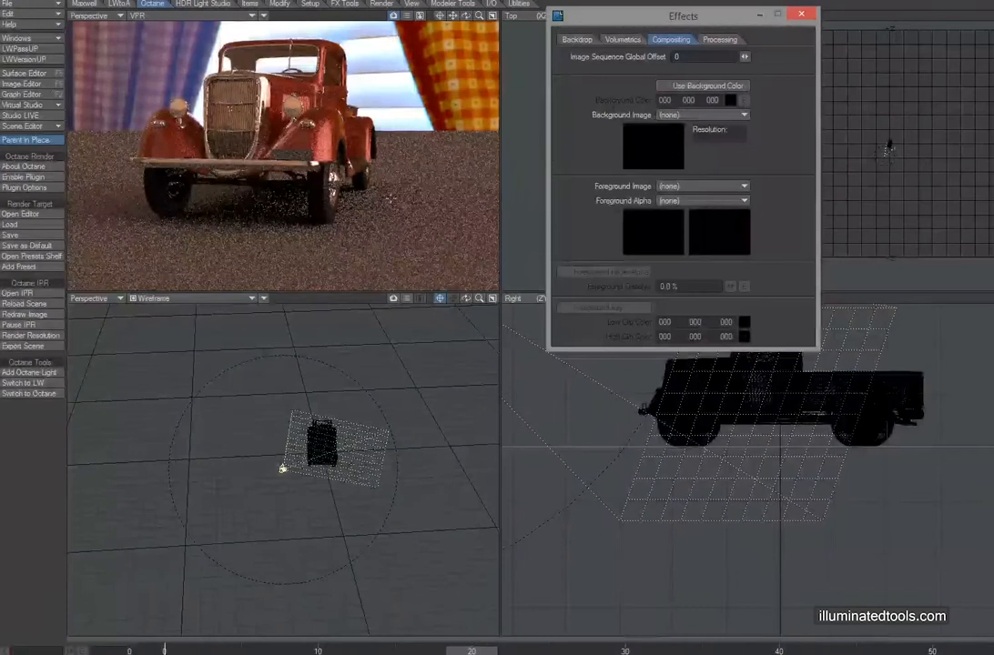
{"action": "left_click_drag", "start_coordinate": [465, 16], "coordinate": [478, 38]}
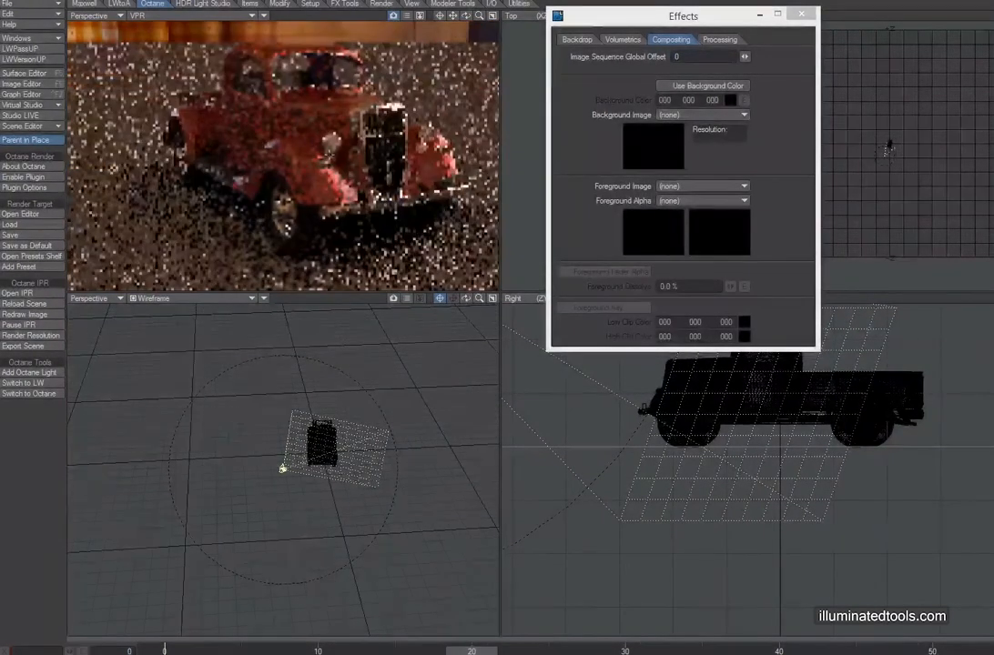
{"action": "left_click", "coordinate": [91, 17]}
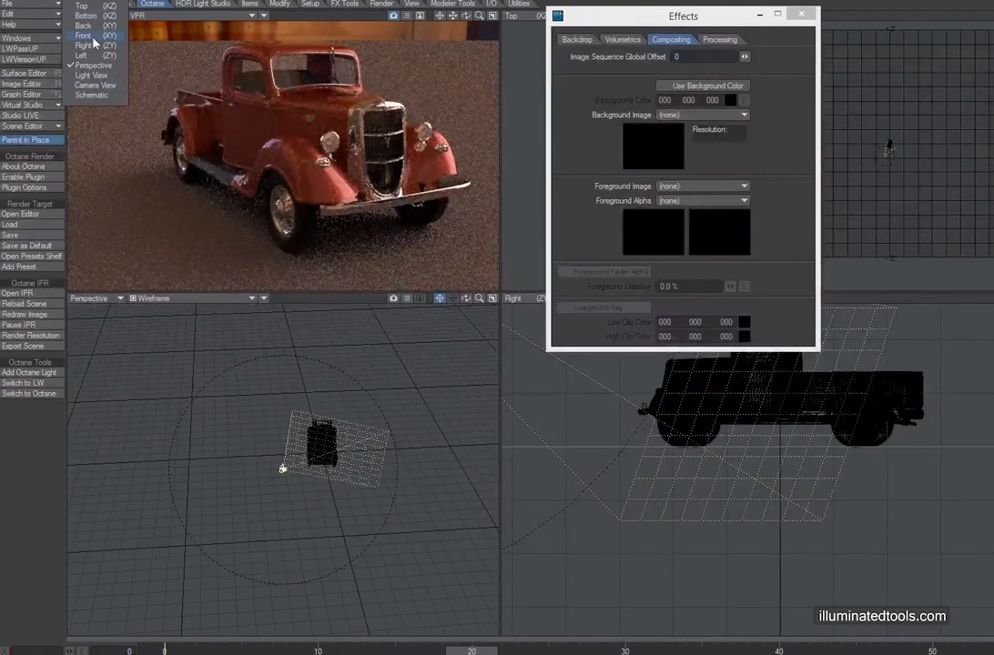
{"action": "left_click", "coordinate": [87, 87]}
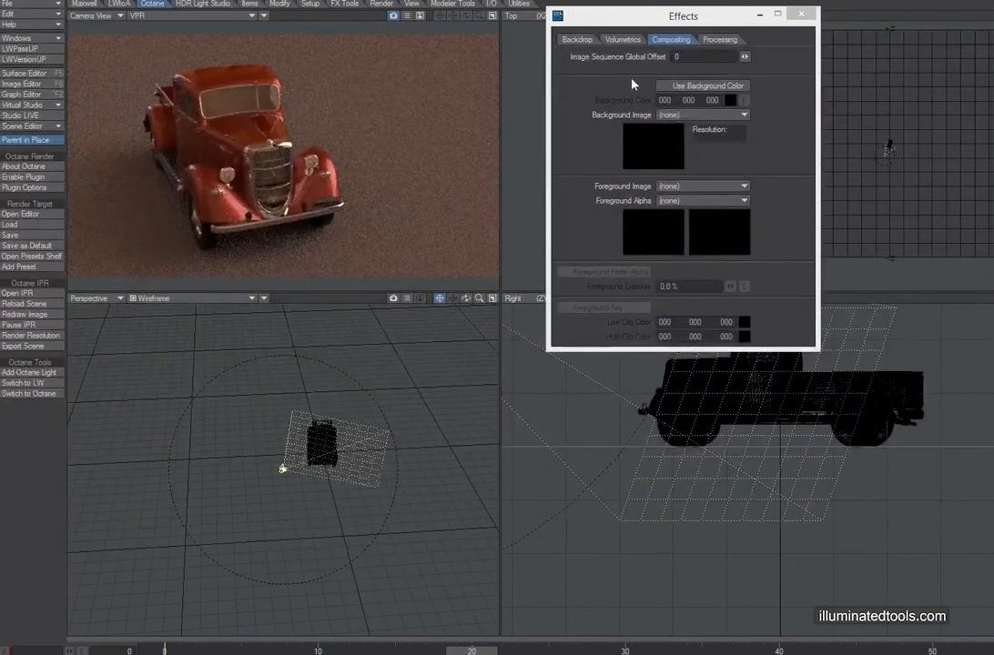
Switch the camera viewport to Shaded Solid and preview the truck in Maxwell FIRE.
{"action": "left_click", "coordinate": [84, 4]}
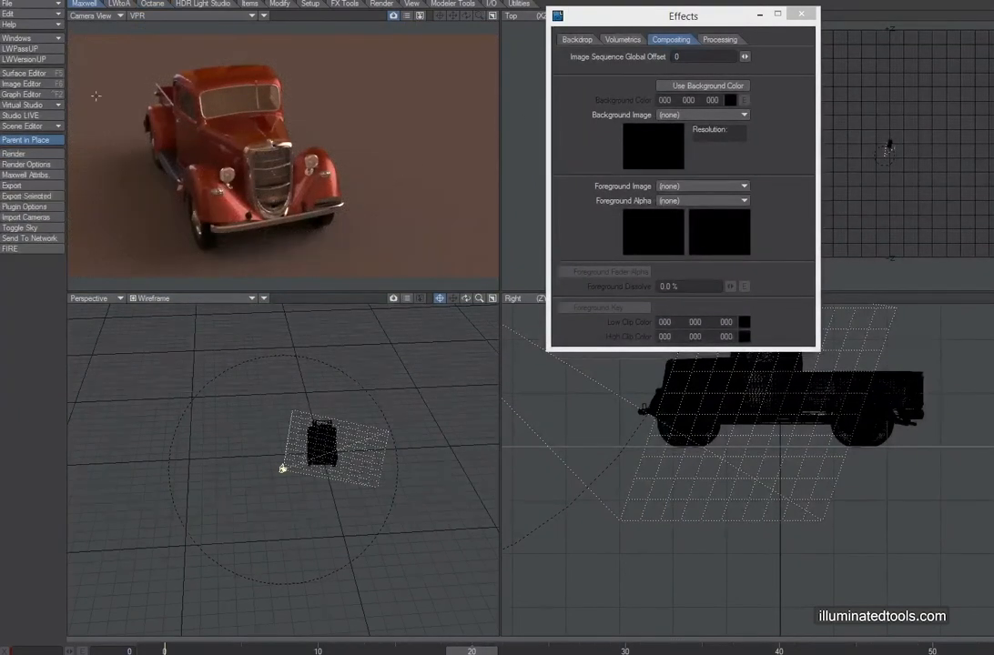
{"action": "left_click", "coordinate": [133, 16]}
{"action": "left_click", "coordinate": [146, 38]}
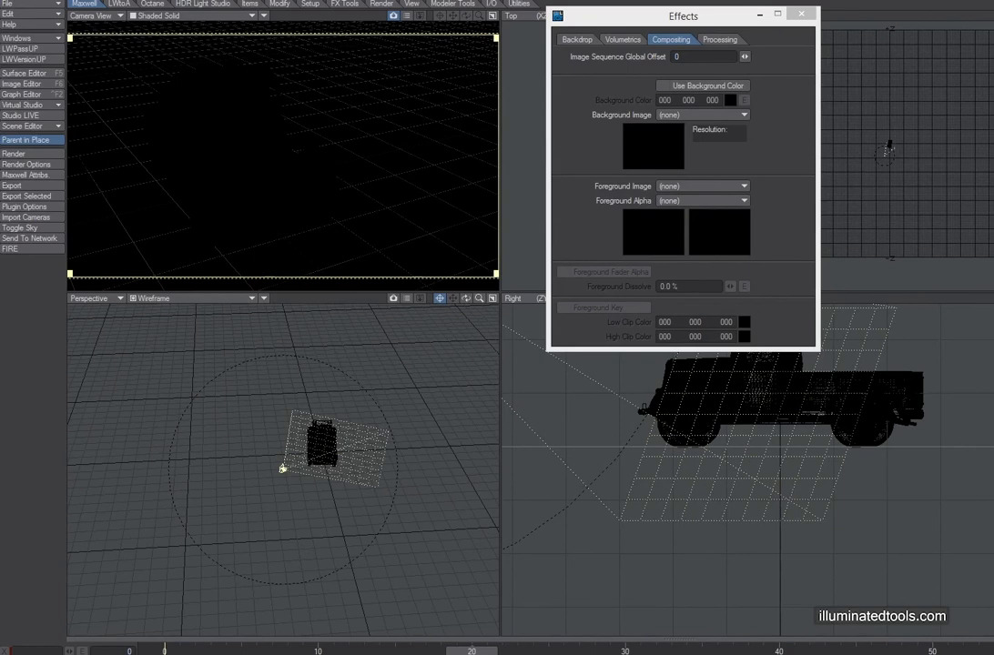
{"action": "left_click_drag", "start_coordinate": [991, 32], "coordinate": [751, 175]}
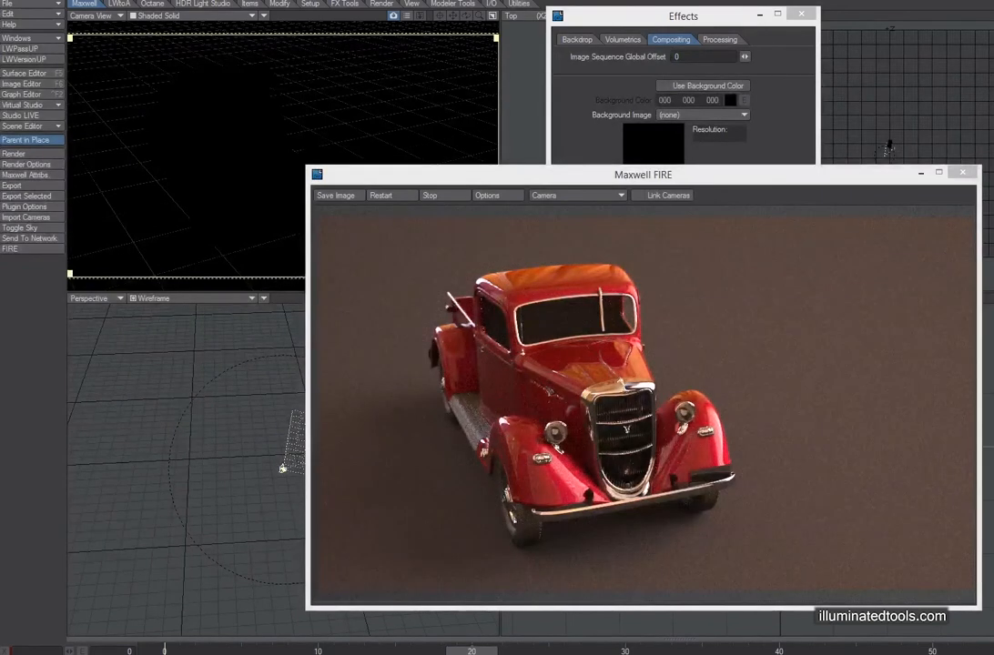
Open Maxwell's render options beside the FIRE preview and examine the image-based lighting settings.
{"action": "left_click_drag", "start_coordinate": [993, 87], "coordinate": [155, 80]}
{"action": "left_click_drag", "start_coordinate": [611, 174], "coordinate": [620, 110]}
{"action": "left_click", "coordinate": [262, 95]}
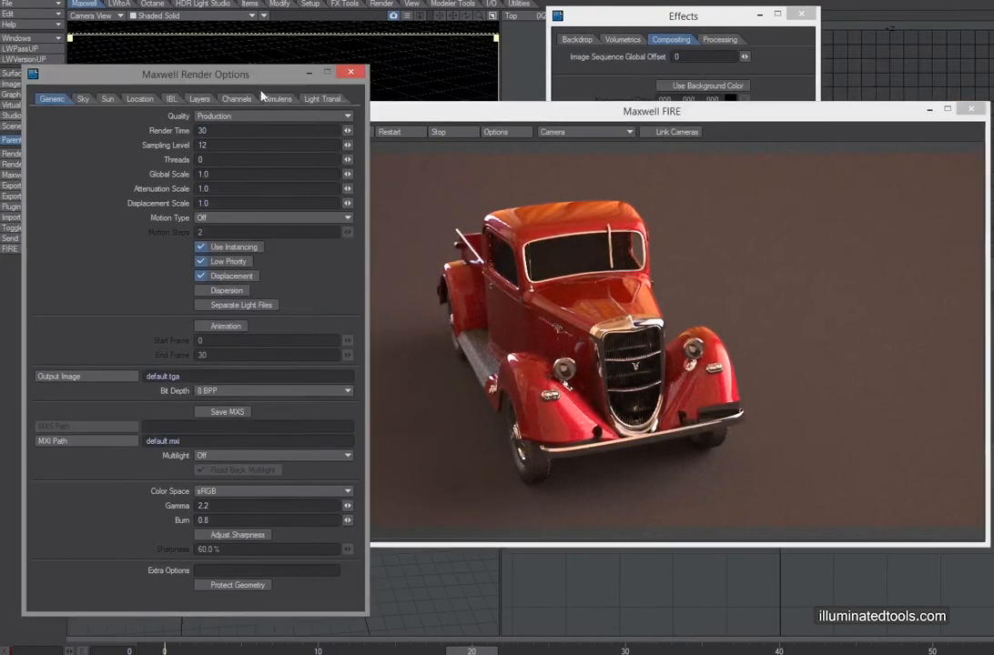
{"action": "left_click", "coordinate": [172, 99]}
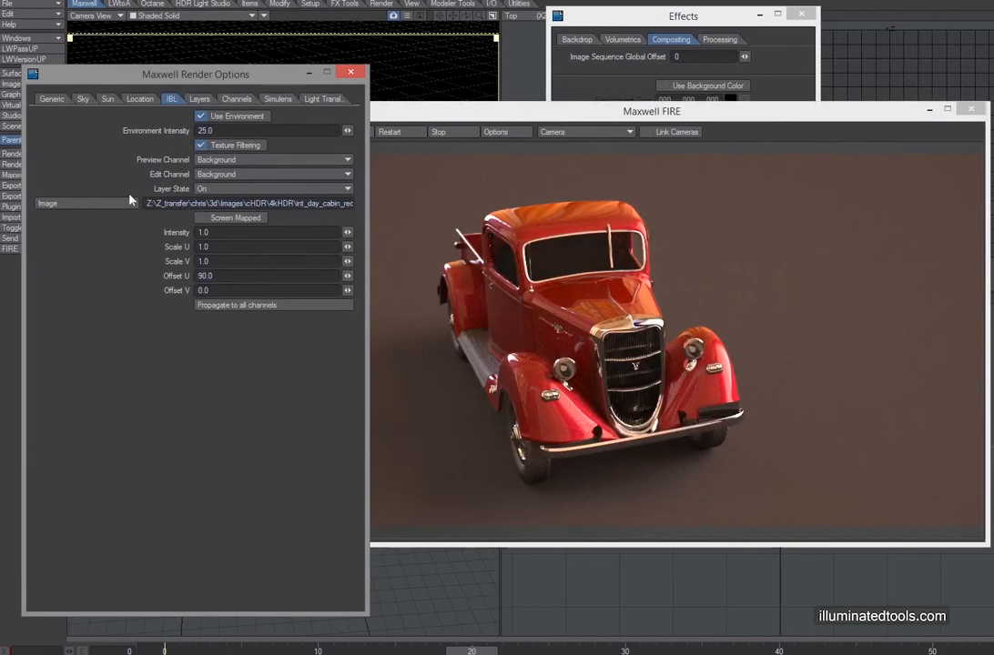
Examine the IBL image path, location and sun settings in Maxwell's render options, closing the options and the FIRE preview when done.
{"action": "left_click_drag", "start_coordinate": [248, 203], "coordinate": [353, 203]}
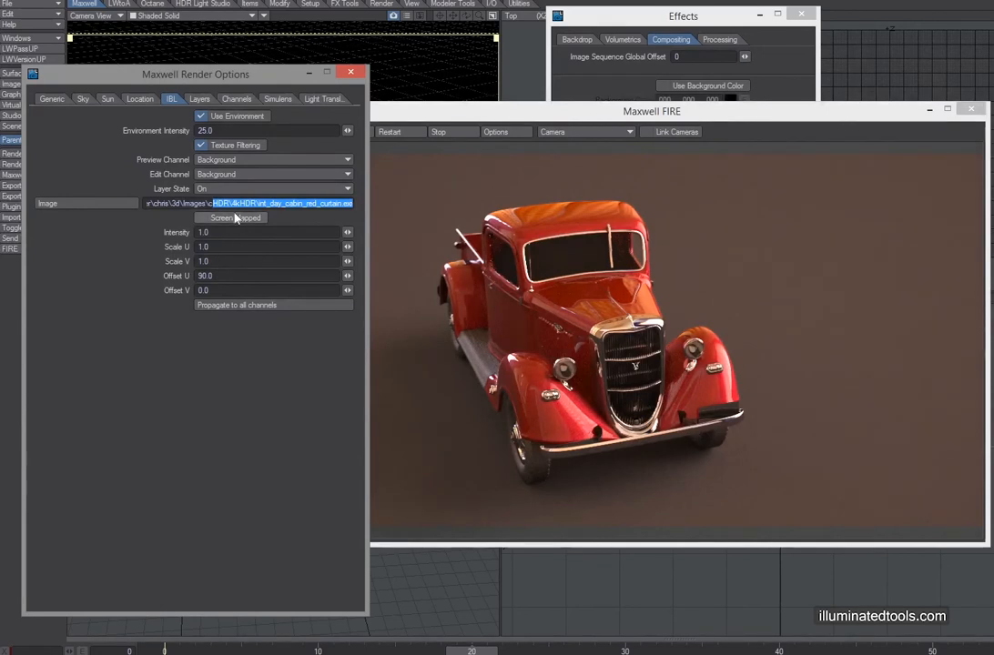
{"action": "left_click", "coordinate": [216, 307]}
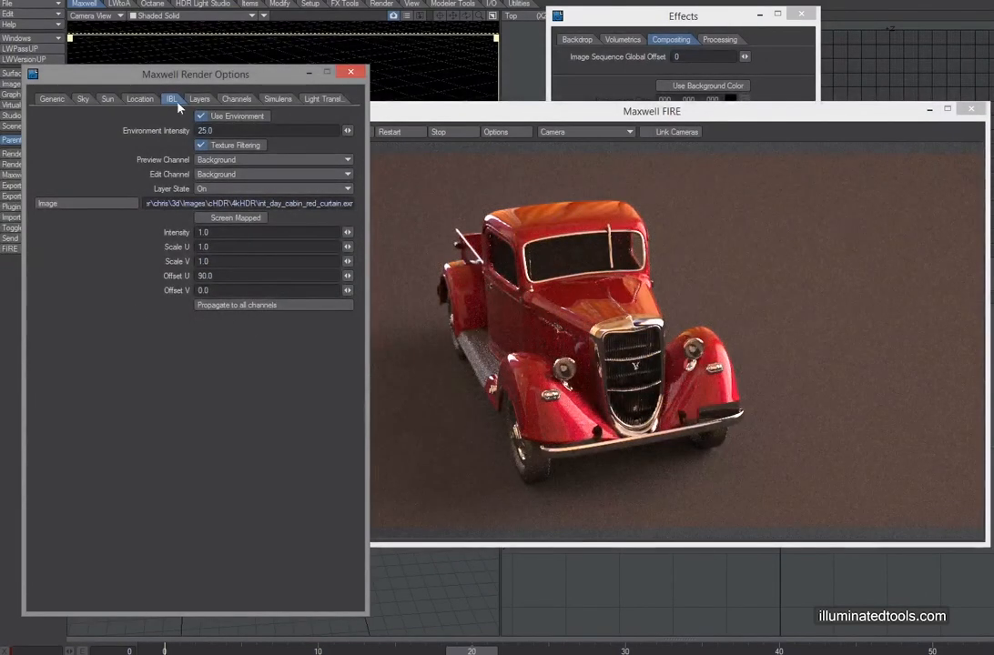
{"action": "left_click", "coordinate": [139, 98]}
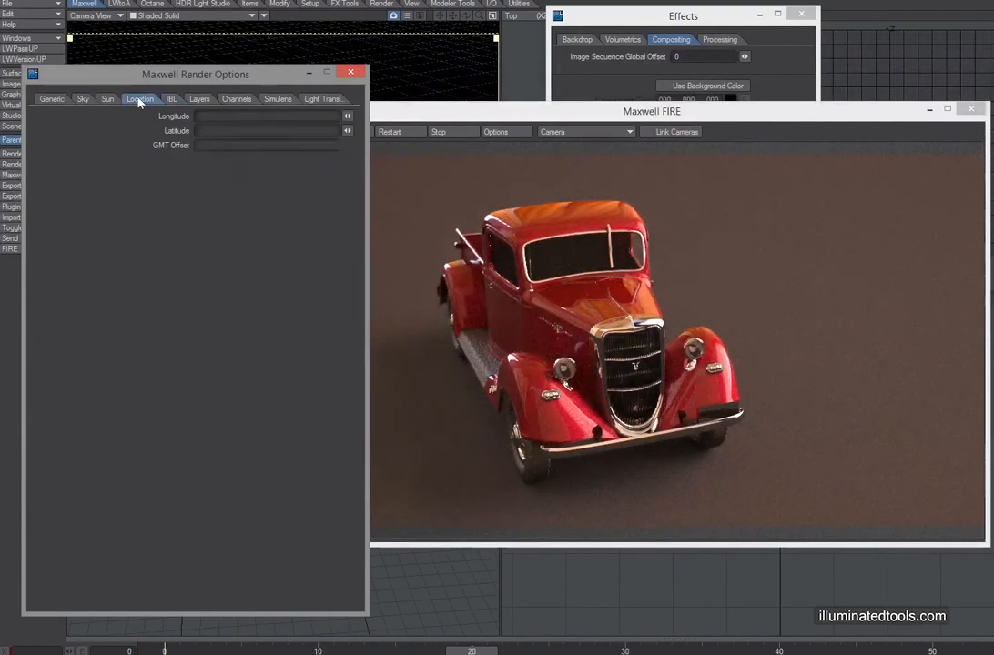
{"action": "left_click", "coordinate": [107, 98]}
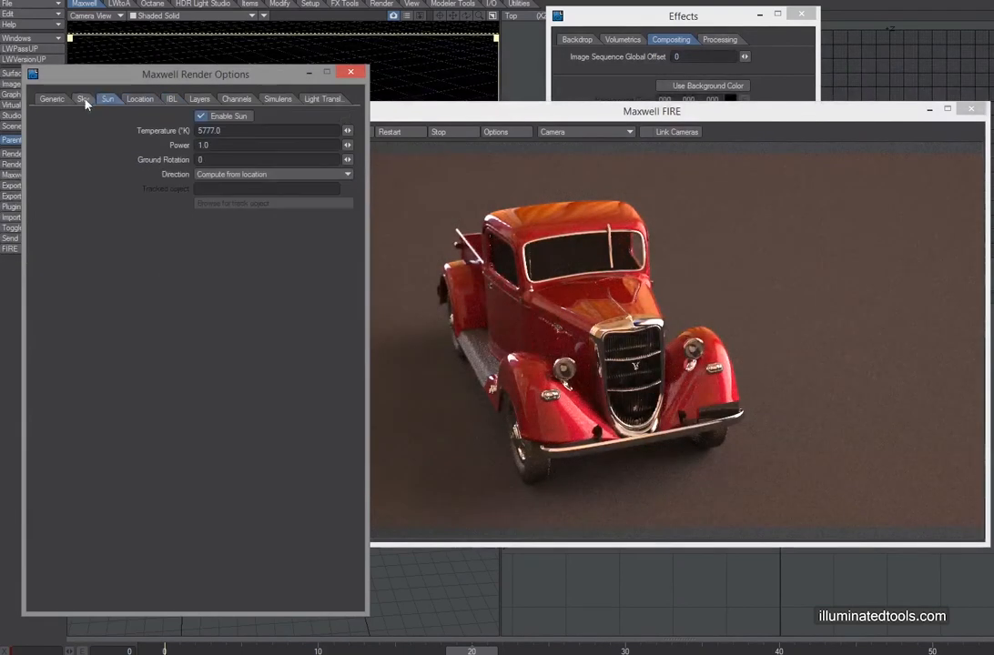
{"action": "left_click", "coordinate": [171, 99]}
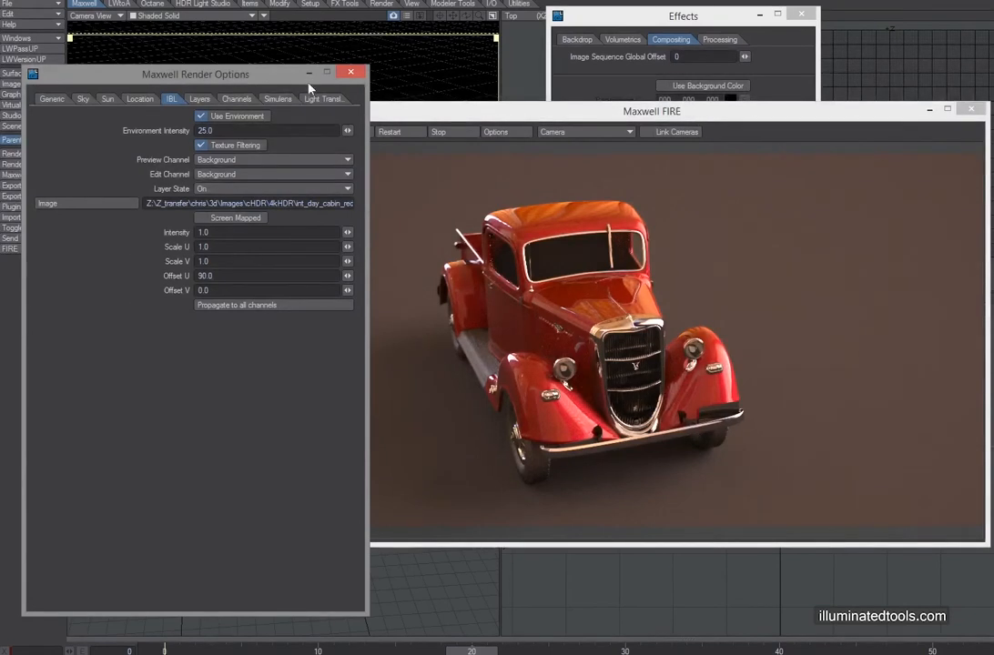
{"action": "left_click", "coordinate": [353, 73]}
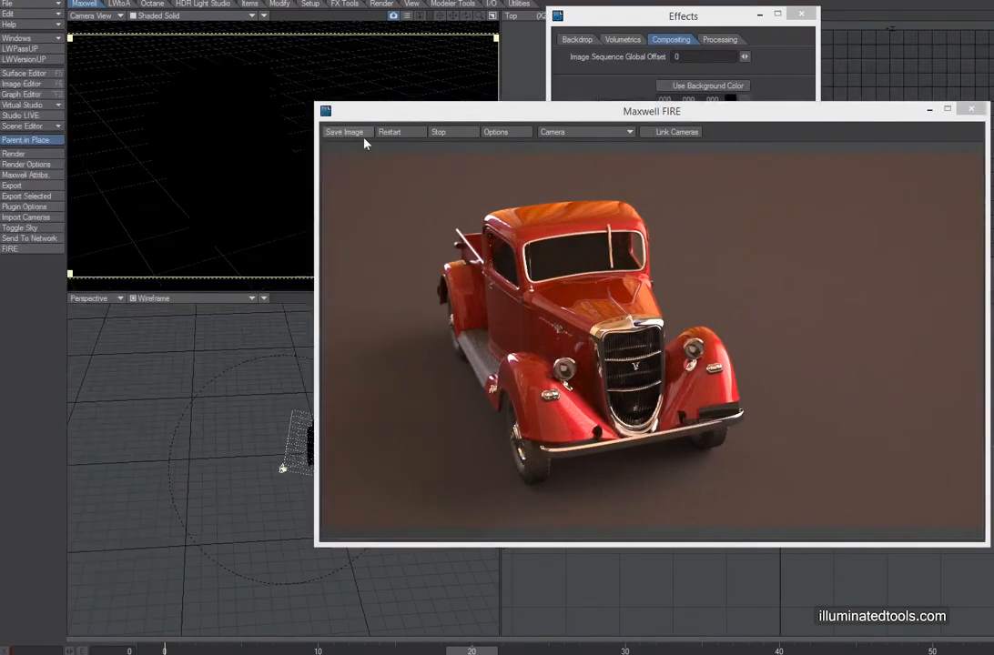
{"action": "left_click", "coordinate": [972, 110]}
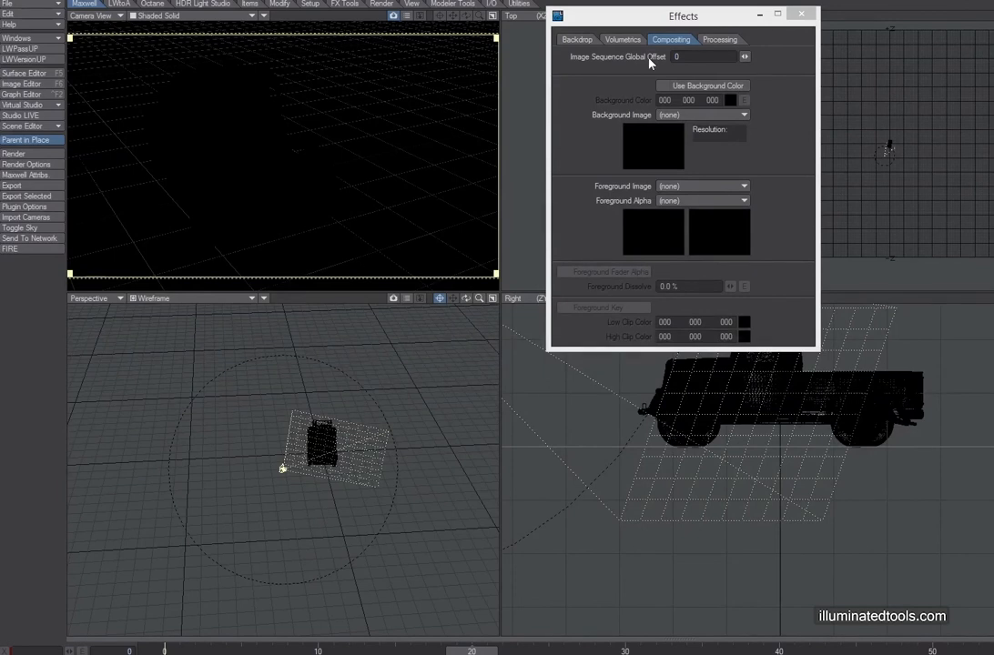
Start an Arnold IPR preview of the truck scene and place its window clear of the Arnold tools.
{"action": "left_click", "coordinate": [119, 4]}
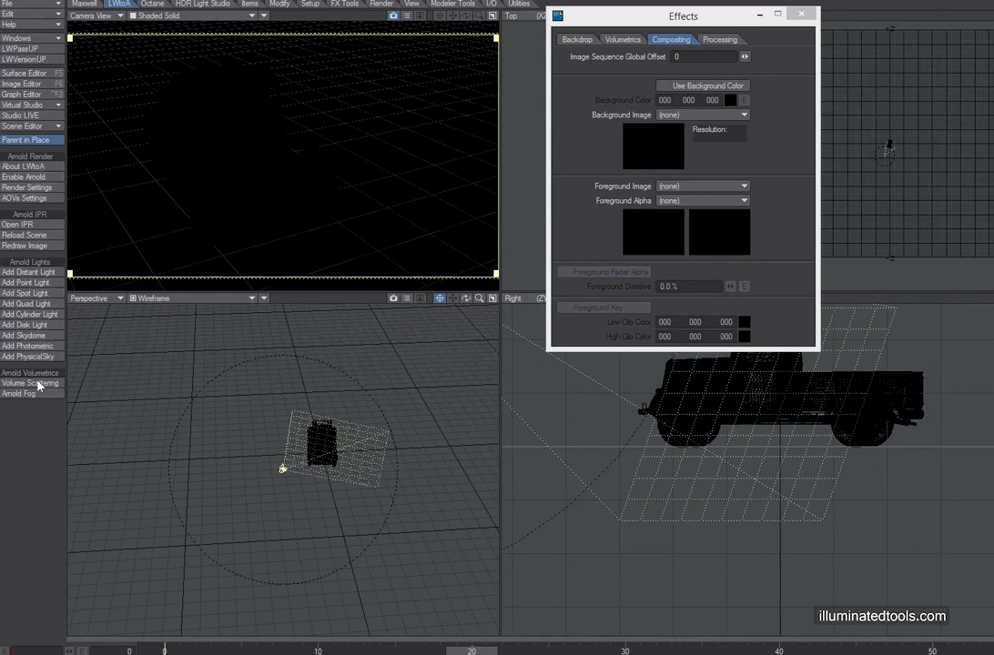
{"action": "left_click", "coordinate": [27, 225]}
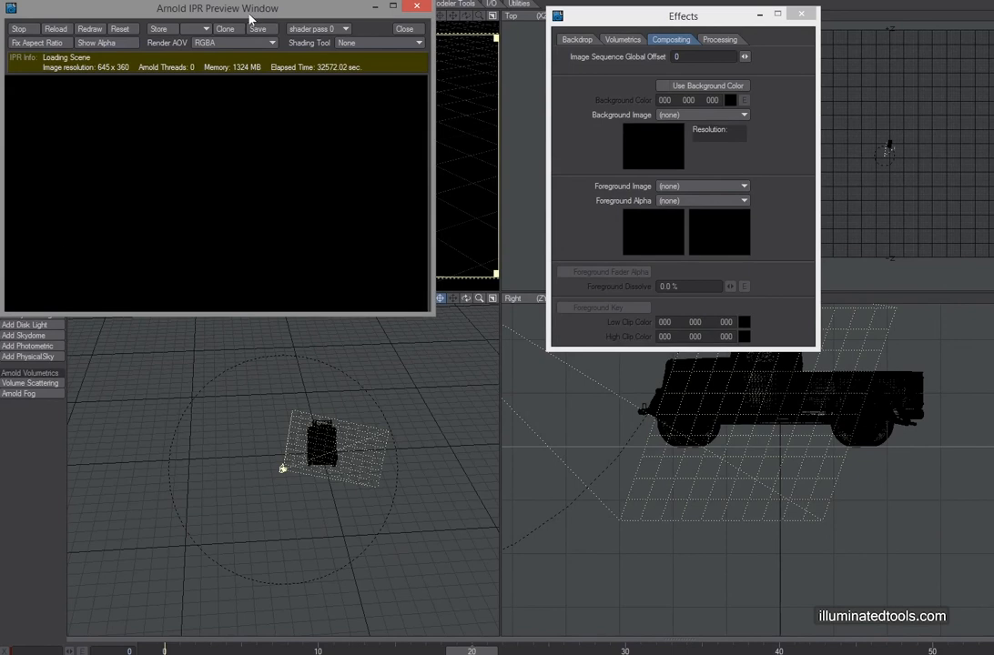
{"action": "left_click_drag", "start_coordinate": [256, 20], "coordinate": [571, 52]}
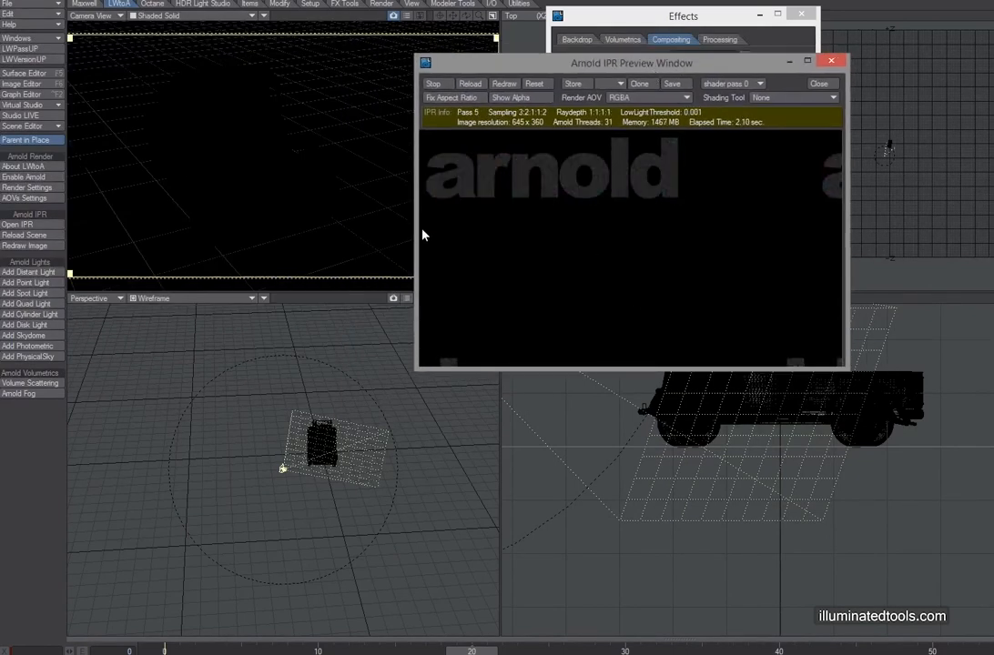
In Arnold's render settings, set LW Backdrop Ray Visibility to Full GI (no Alpha) and Reflection Depth to 8.
{"action": "left_click", "coordinate": [36, 188]}
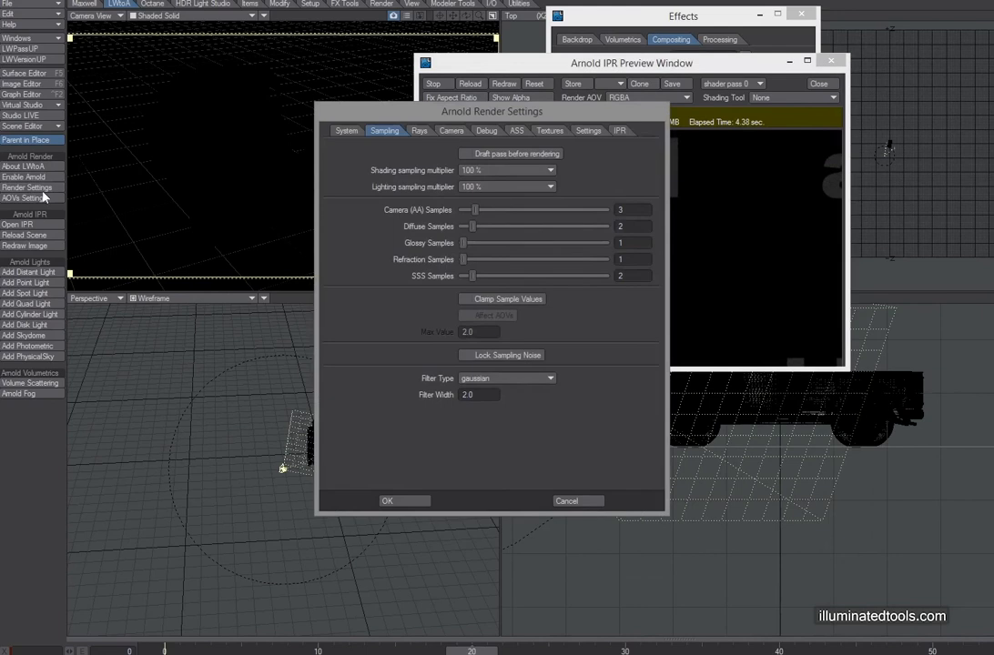
{"action": "left_click_drag", "start_coordinate": [393, 104], "coordinate": [178, 104]}
{"action": "left_click", "coordinate": [205, 131]}
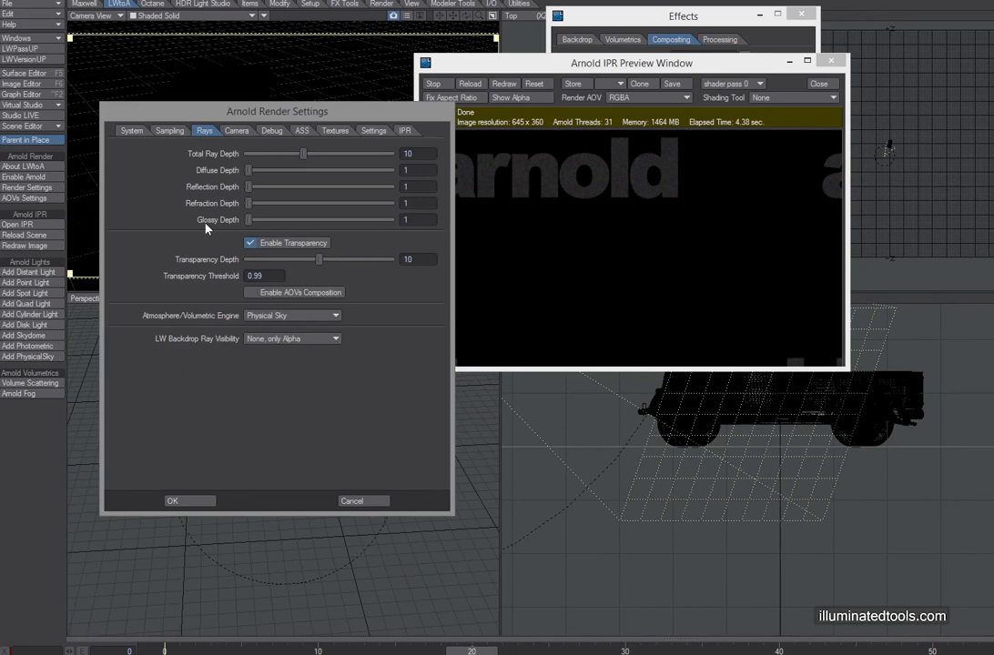
{"action": "left_click", "coordinate": [283, 341]}
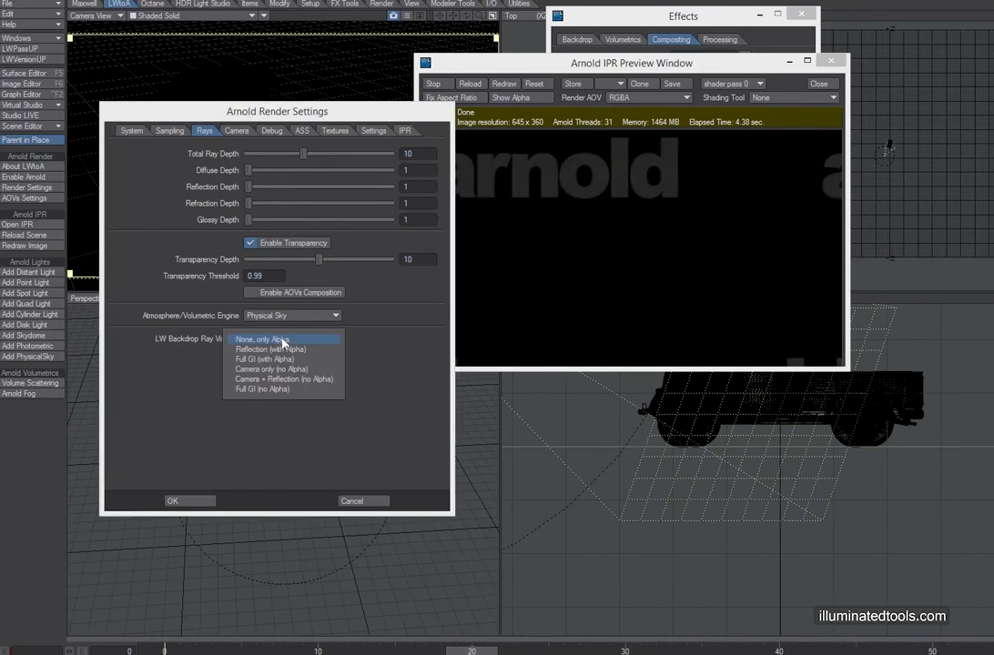
{"action": "left_click", "coordinate": [280, 390]}
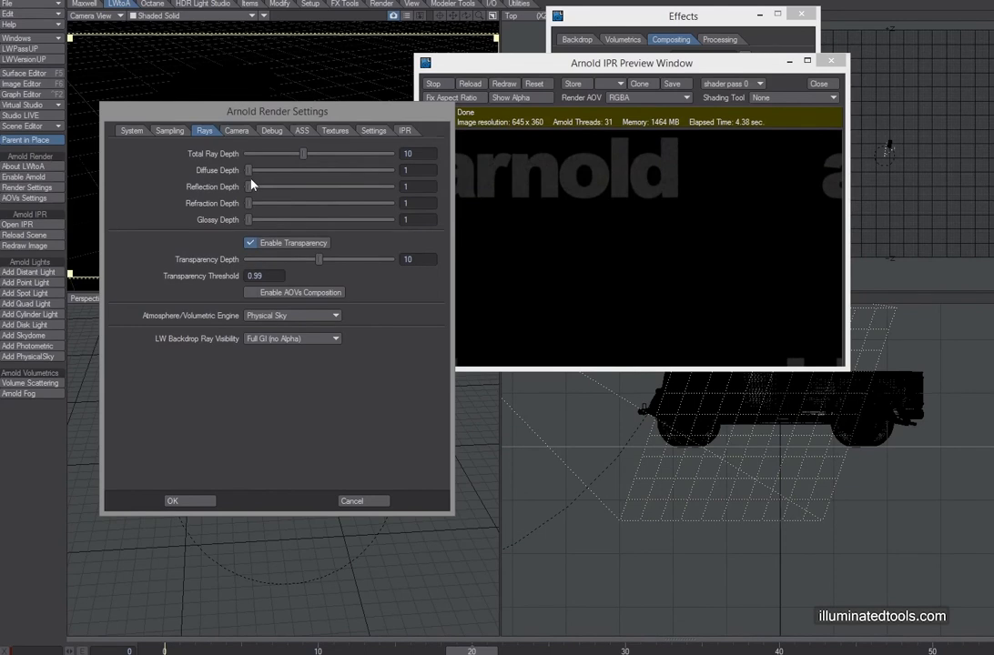
{"action": "left_click_drag", "start_coordinate": [430, 190], "coordinate": [370, 204]}
{"action": "type", "text": "8"}
{"action": "key", "text": "Tab"}
Set Arnold's samples to 9 for Camera (AA) and 1 for Diffuse and SSS, and reload the scene in the IPR preview.
{"action": "left_click", "coordinate": [236, 131]}
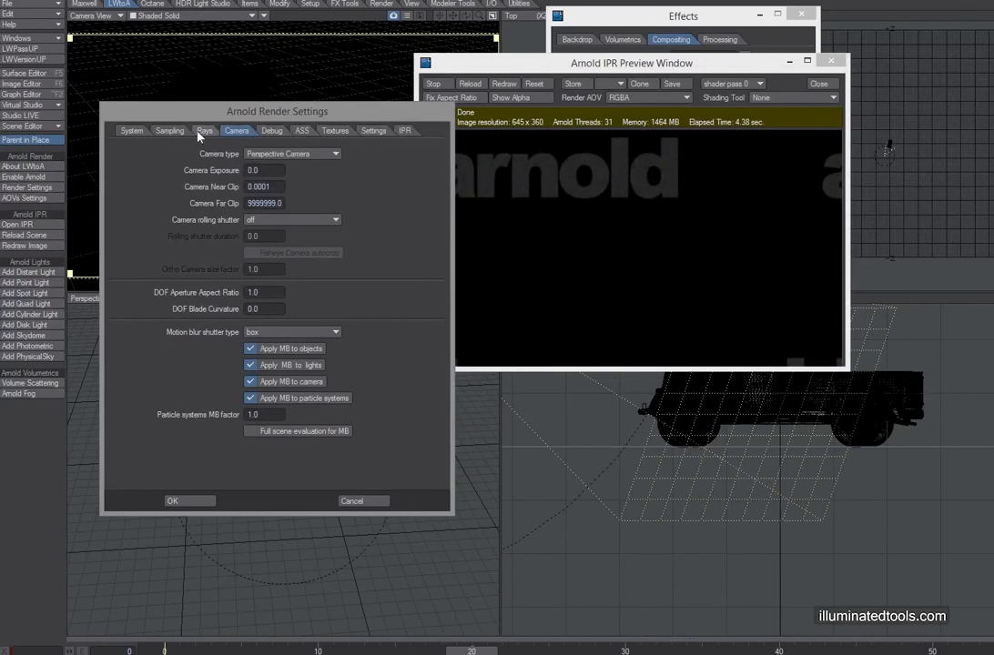
{"action": "left_click", "coordinate": [169, 130]}
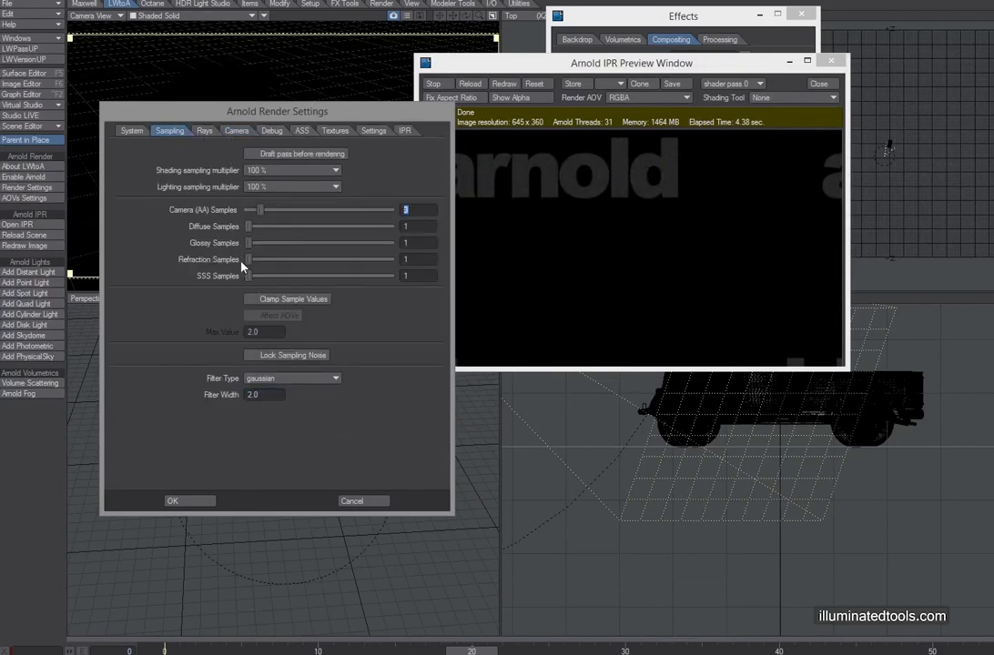
{"action": "type", "text": "9"}
{"action": "key", "text": "Tab"}
{"action": "left_click", "coordinate": [198, 506]}
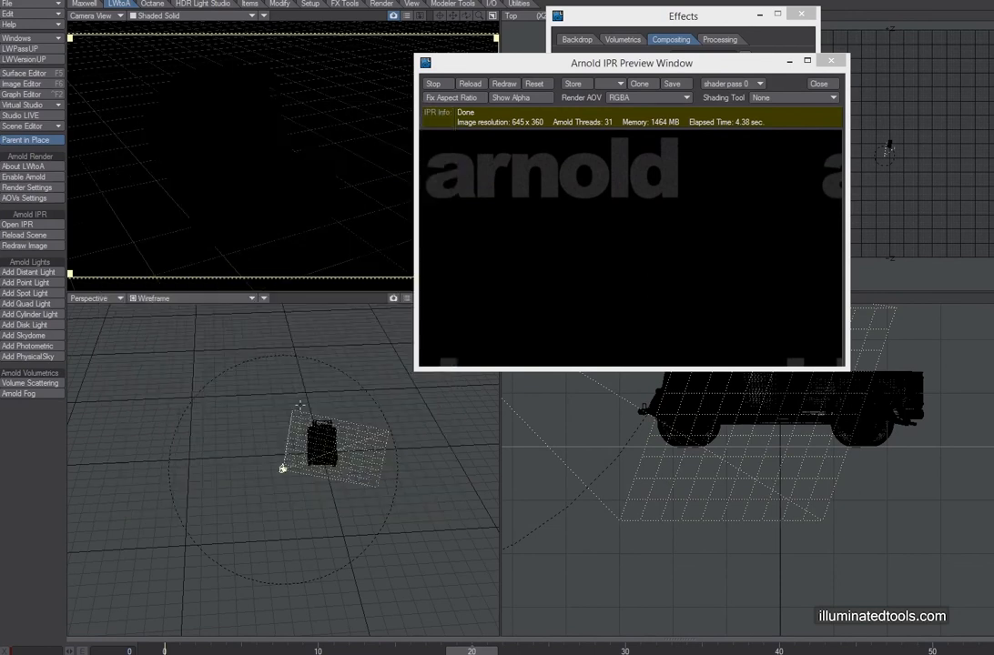
{"action": "left_click", "coordinate": [469, 84]}
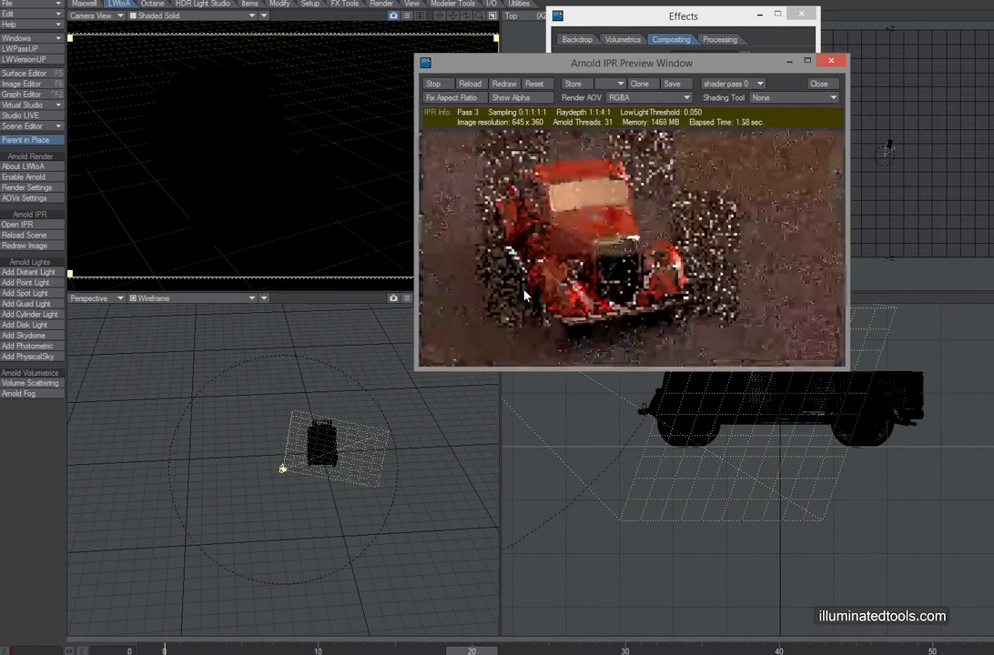
{"action": "left_click_drag", "start_coordinate": [528, 62], "coordinate": [237, 69]}
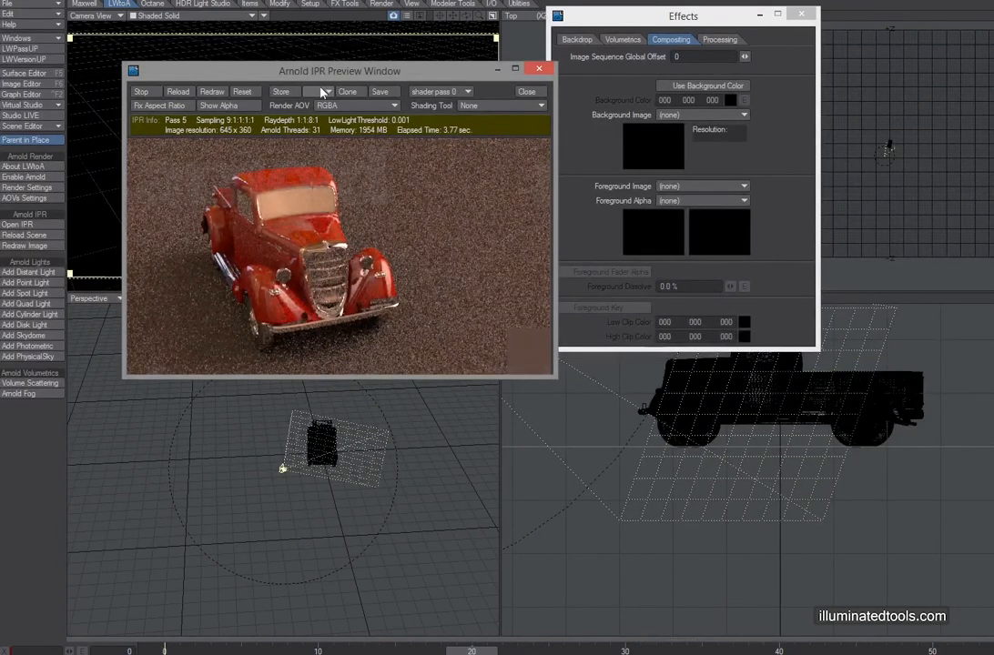
Review Arnold's sampling, ray depth and backdrop visibility settings beside the rendered truck preview.
{"action": "left_click", "coordinate": [26, 186]}
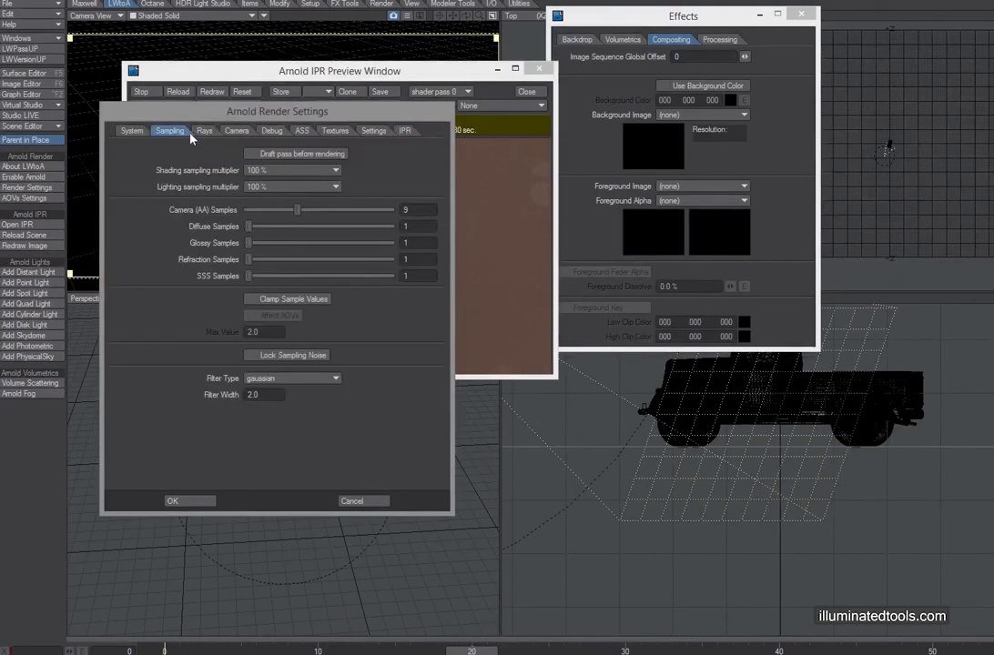
{"action": "left_click_drag", "start_coordinate": [191, 110], "coordinate": [644, 58]}
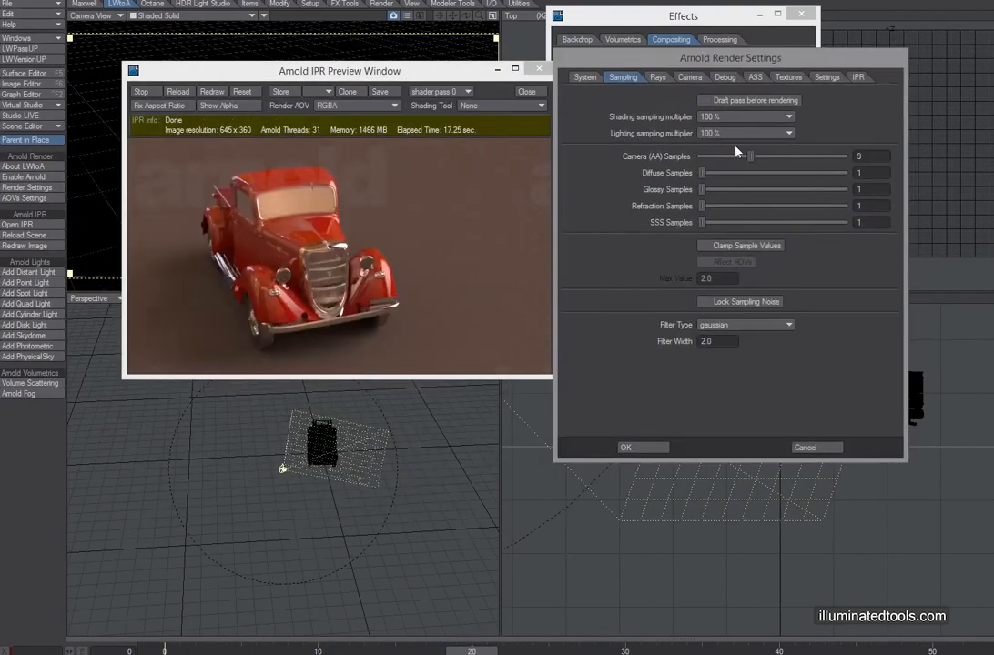
{"action": "left_click", "coordinate": [659, 77]}
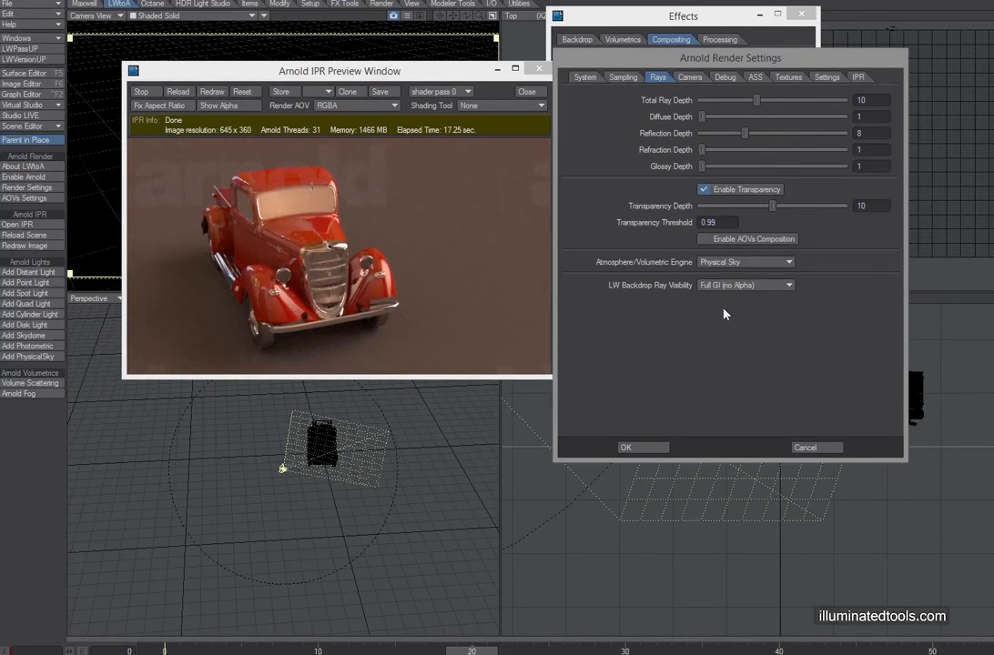
{"action": "left_click", "coordinate": [637, 446]}
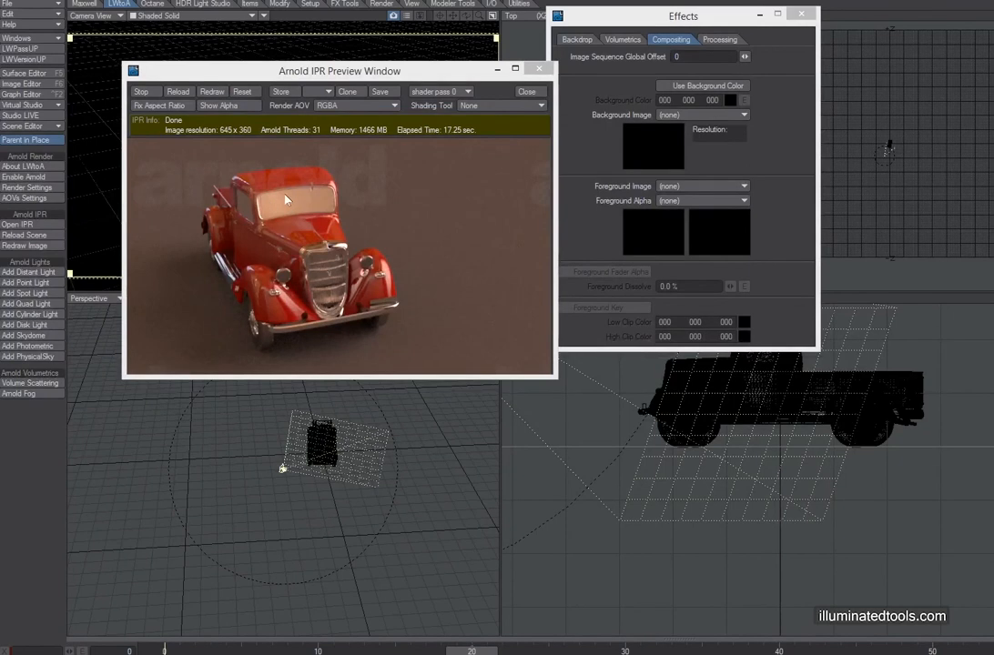
Connect the Arnold Standard node to the Material input of the truck's glass surface, replacing the Octane Specular Material.
{"action": "left_click", "coordinate": [33, 72]}
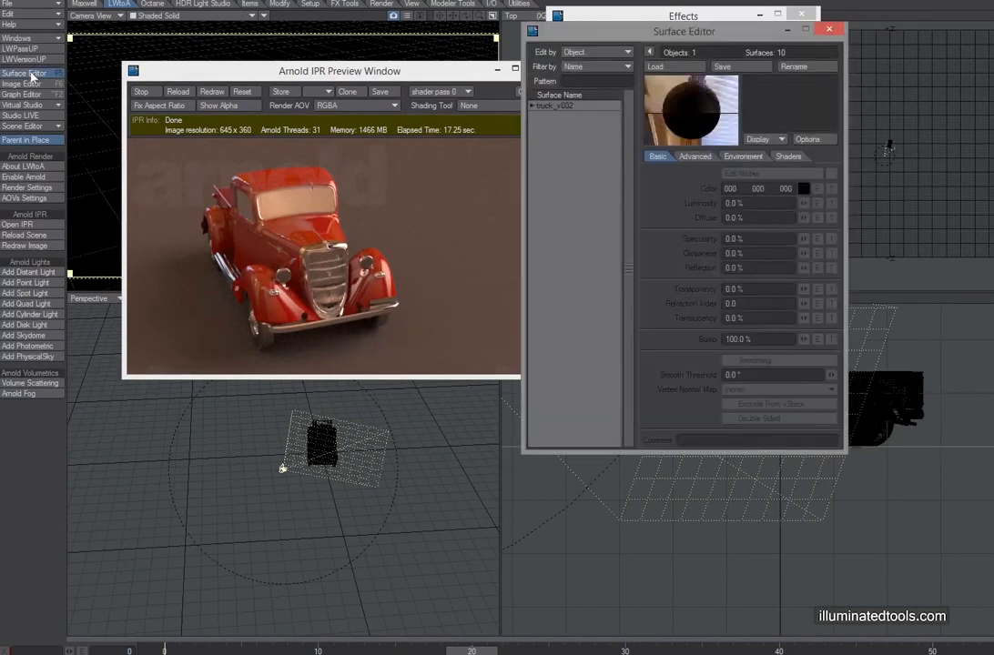
{"action": "left_click", "coordinate": [533, 105]}
{"action": "left_click", "coordinate": [551, 147]}
{"action": "left_click", "coordinate": [808, 173]}
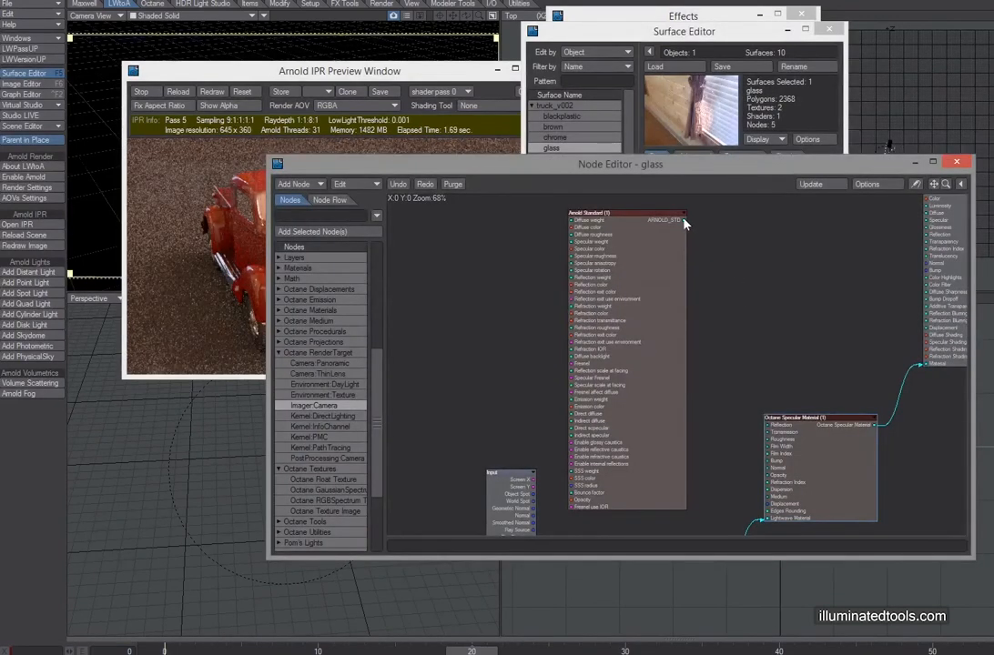
{"action": "left_click_drag", "start_coordinate": [684, 224], "coordinate": [901, 373]}
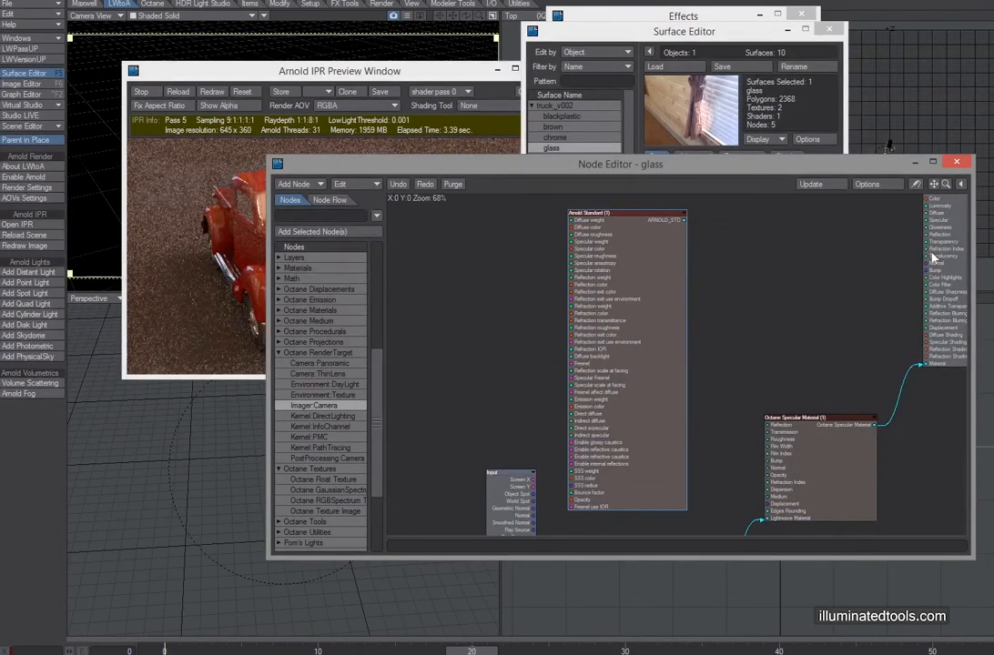
{"action": "scroll", "coordinate": [932, 259], "scroll_direction": "down", "scroll_amount": 2}
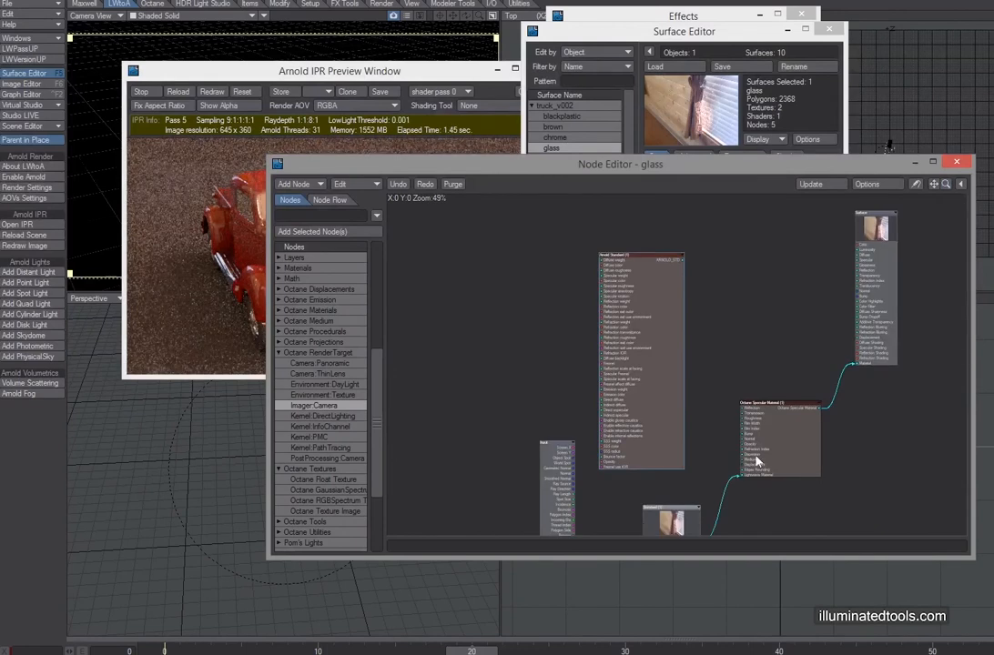
{"action": "left_click_drag", "start_coordinate": [683, 261], "coordinate": [864, 368]}
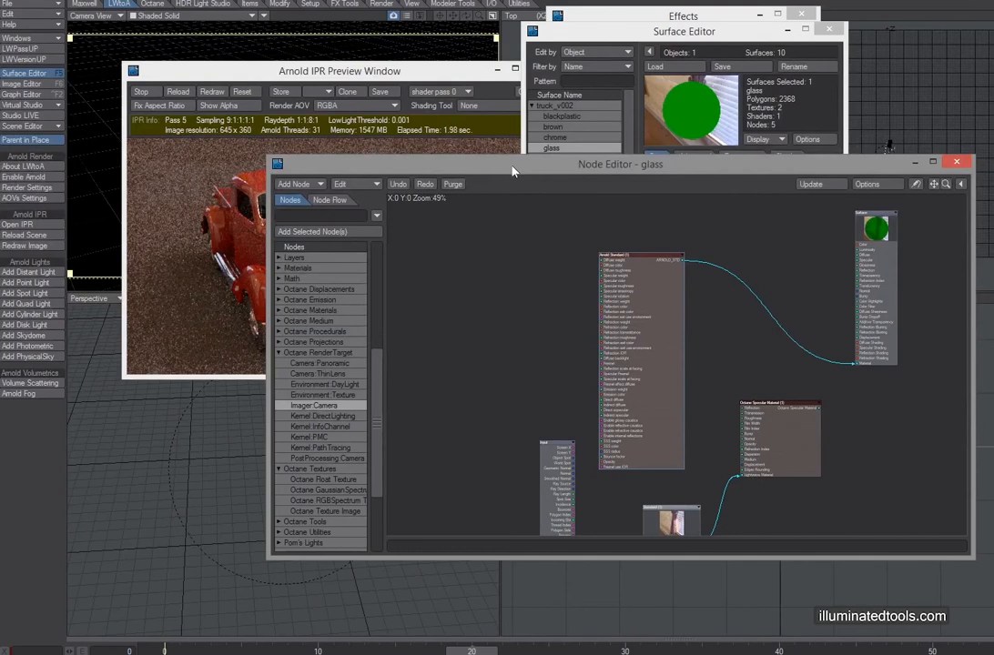
Close the glass surface's Node Editor and inspect the truck's windows in the Arnold IPR preview.
{"action": "left_click_drag", "start_coordinate": [480, 161], "coordinate": [558, 265]}
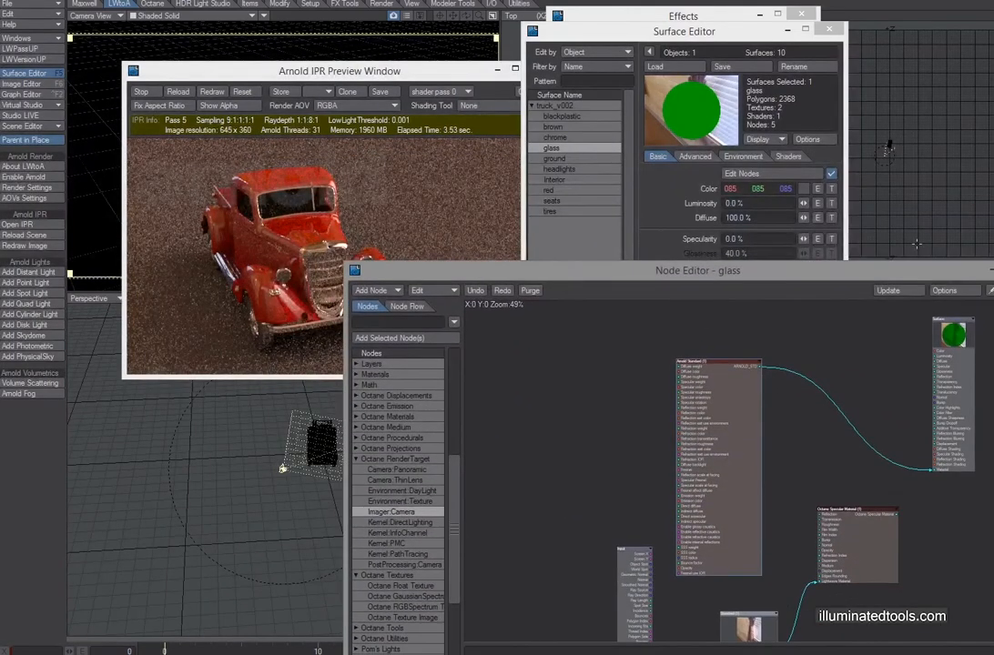
{"action": "left_click_drag", "start_coordinate": [910, 276], "coordinate": [792, 219]}
{"action": "left_click", "coordinate": [922, 215]}
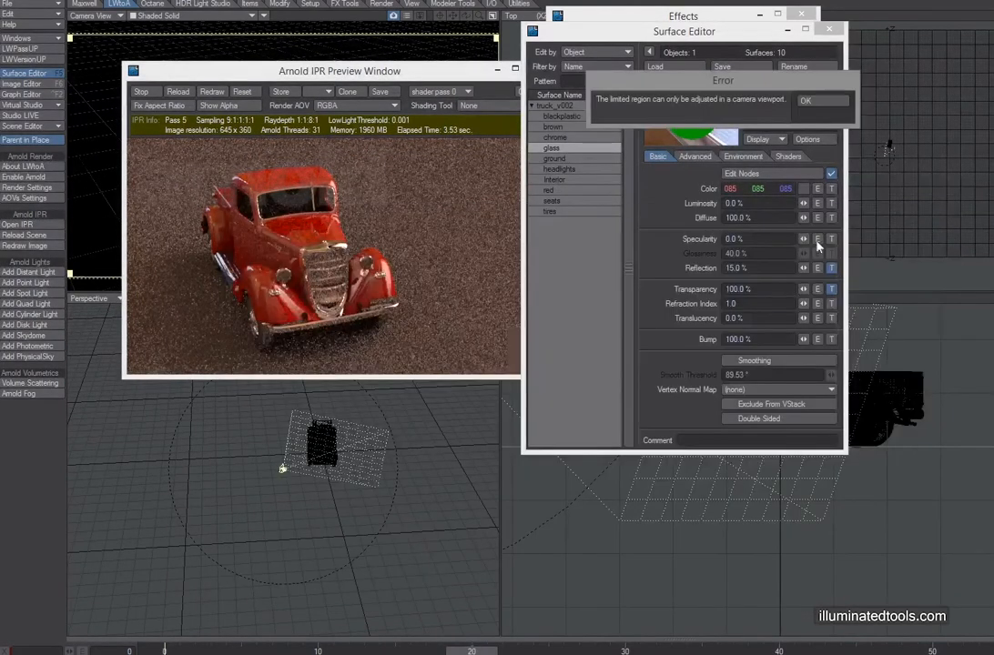
{"action": "left_click", "coordinate": [818, 103]}
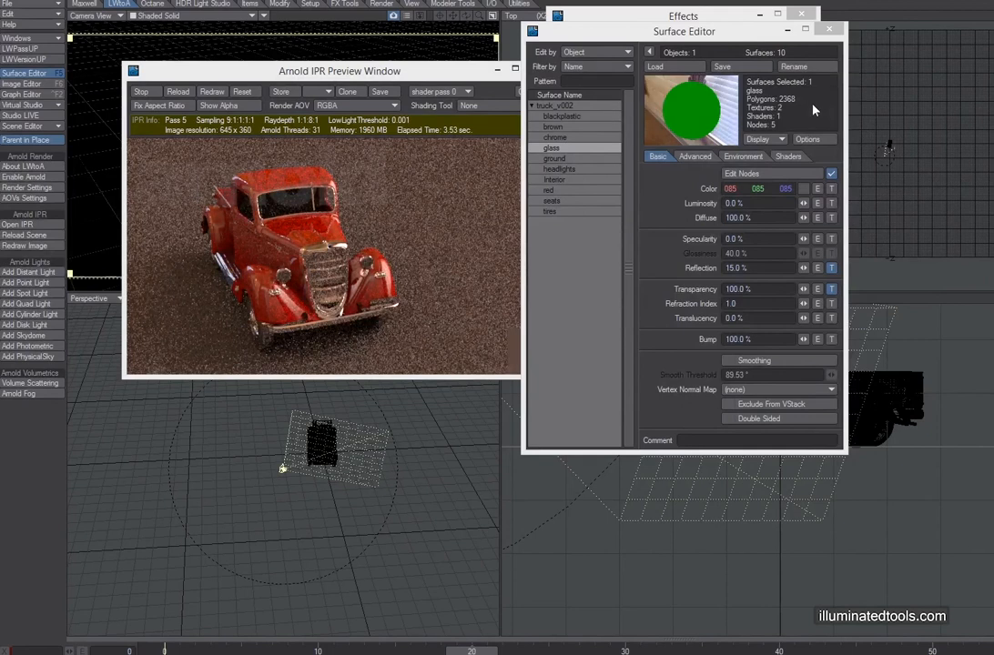
{"action": "left_click_drag", "start_coordinate": [353, 73], "coordinate": [347, 101]}
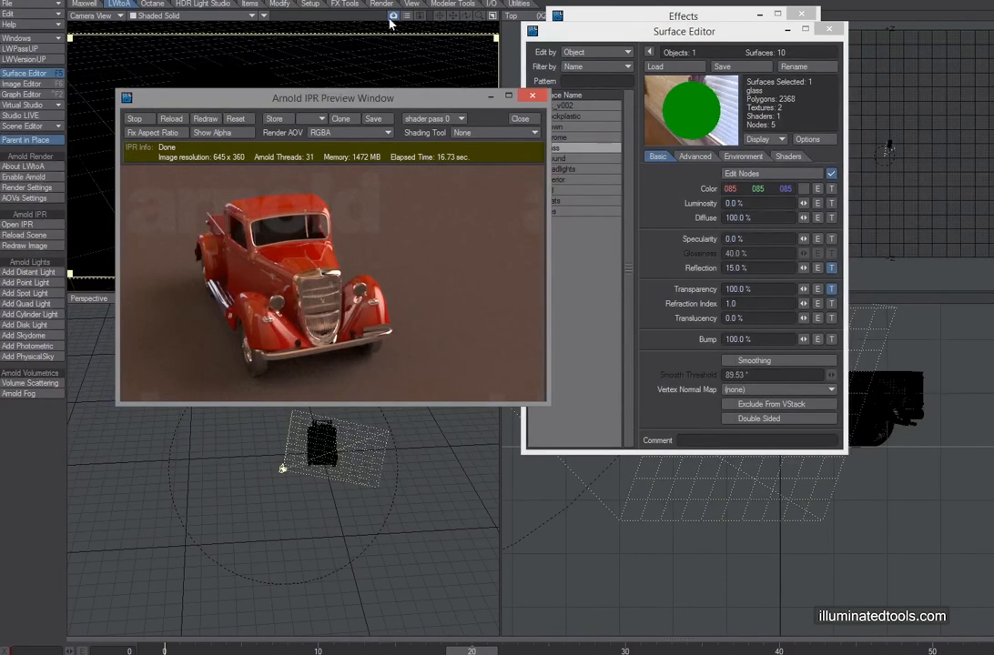
Switch the Octane plugin to the LightWave engine and close the Arnold IPR preview.
{"action": "left_click", "coordinate": [152, 4]}
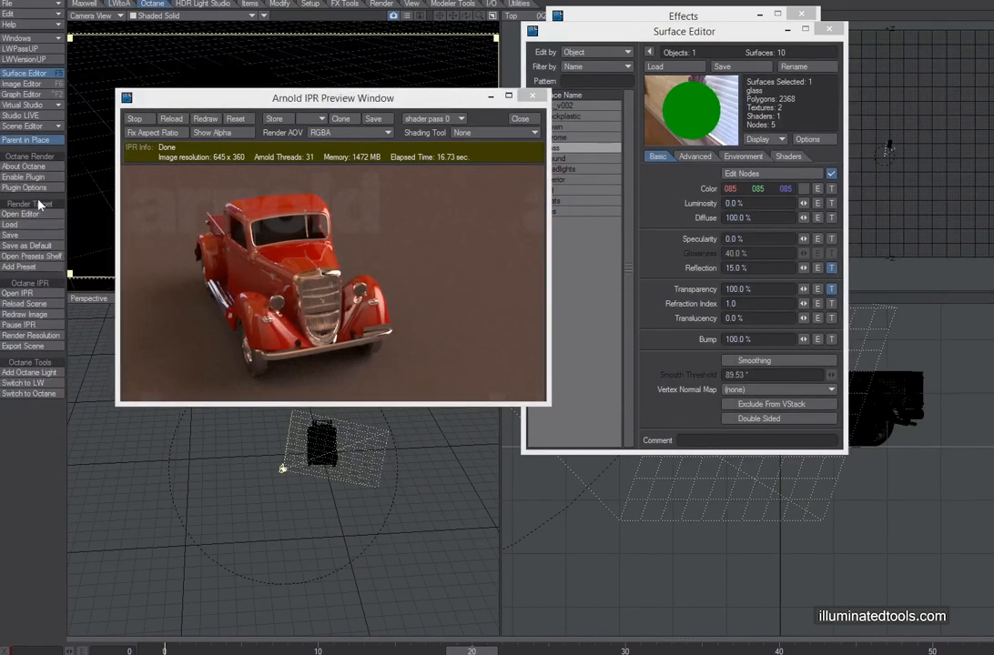
{"action": "left_click", "coordinate": [34, 383]}
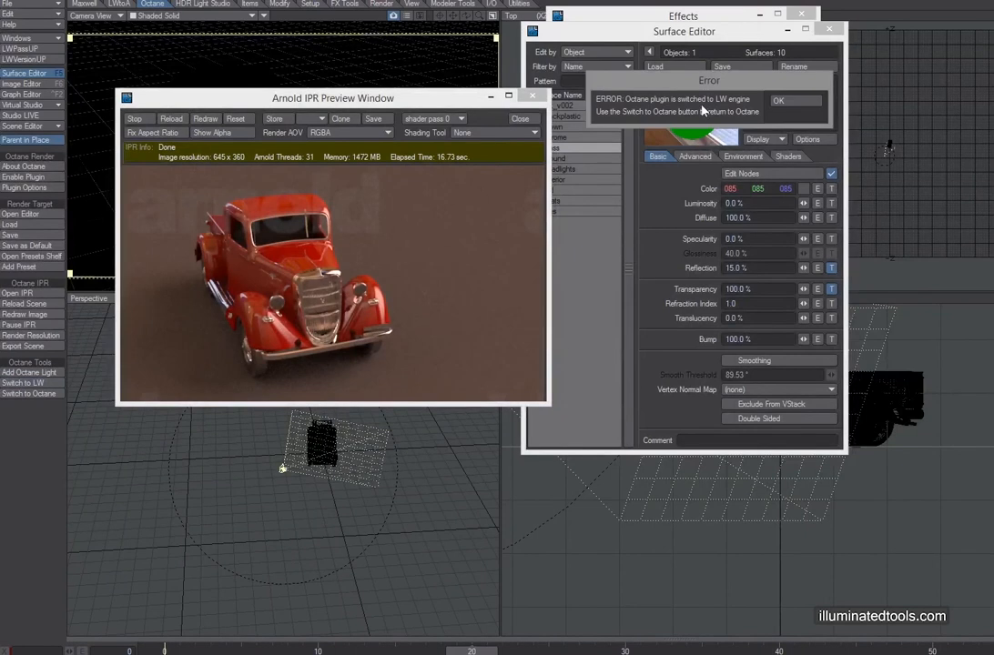
{"action": "left_click", "coordinate": [780, 100]}
{"action": "left_click", "coordinate": [539, 98]}
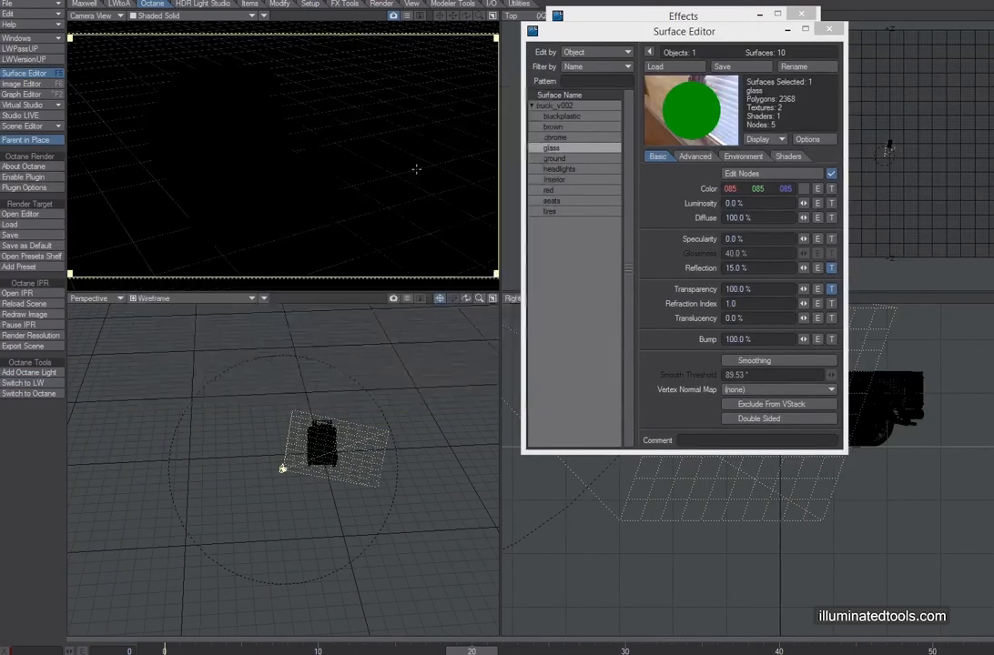
Set the scene's renderer to LightWave Renderer in Render Globals and display the Camera View in VPR mode.
{"action": "left_click", "coordinate": [382, 4]}
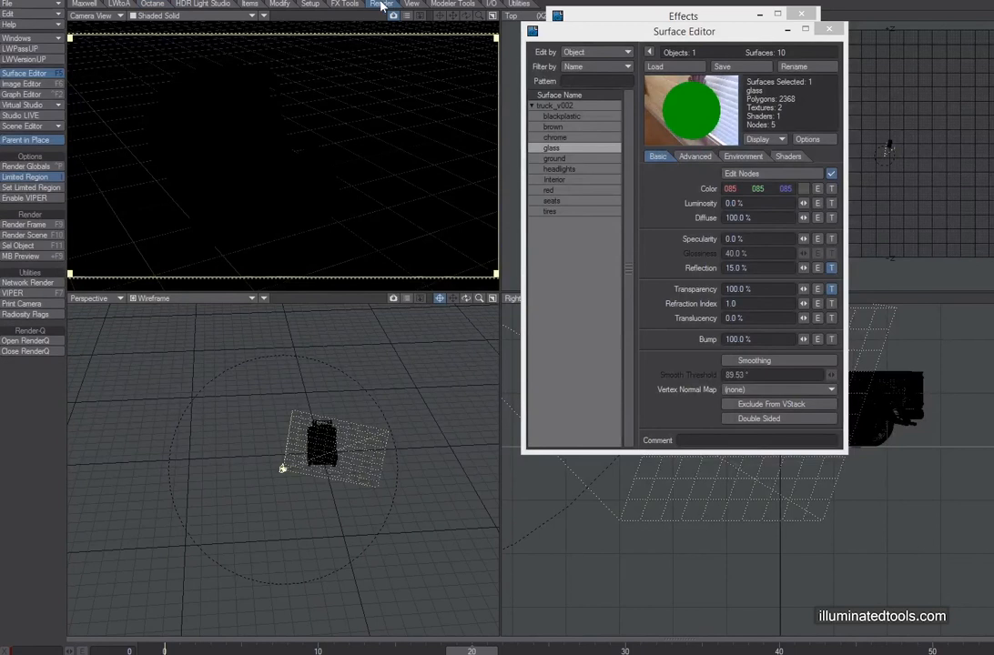
{"action": "left_click", "coordinate": [27, 167]}
{"action": "left_click", "coordinate": [918, 40]}
{"action": "left_click_drag", "start_coordinate": [917, 40], "coordinate": [583, 70]}
{"action": "left_click", "coordinate": [630, 429]}
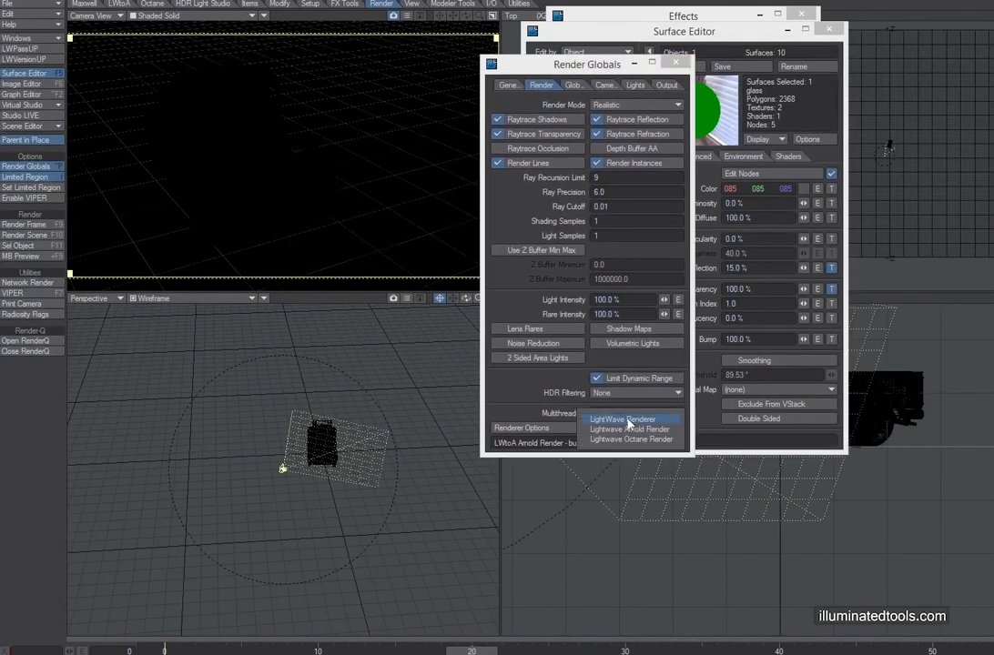
{"action": "left_click", "coordinate": [628, 419]}
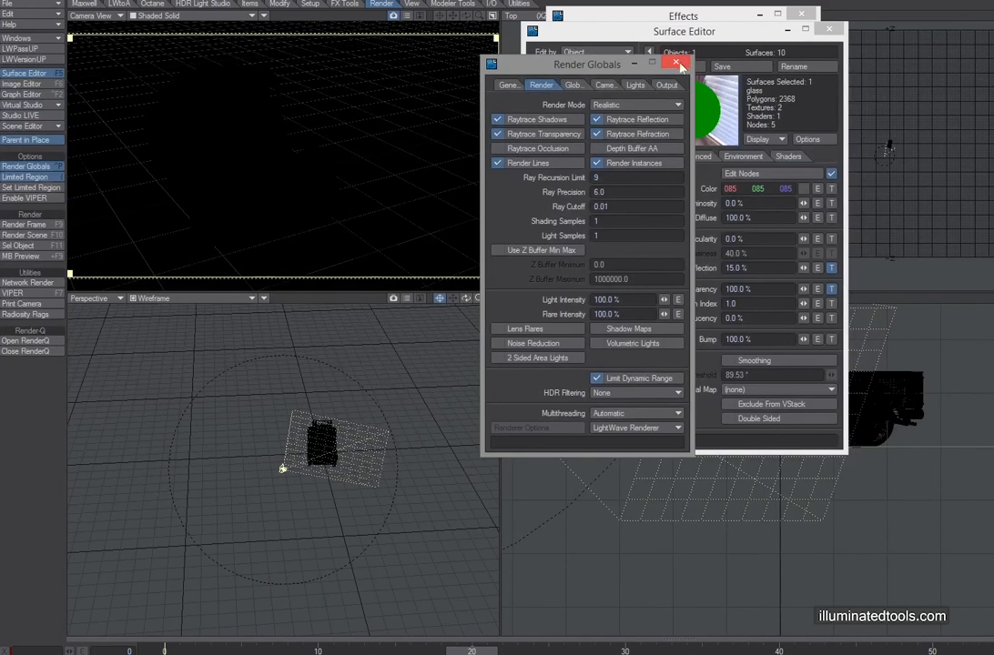
{"action": "left_click", "coordinate": [675, 62]}
{"action": "left_click", "coordinate": [162, 15]}
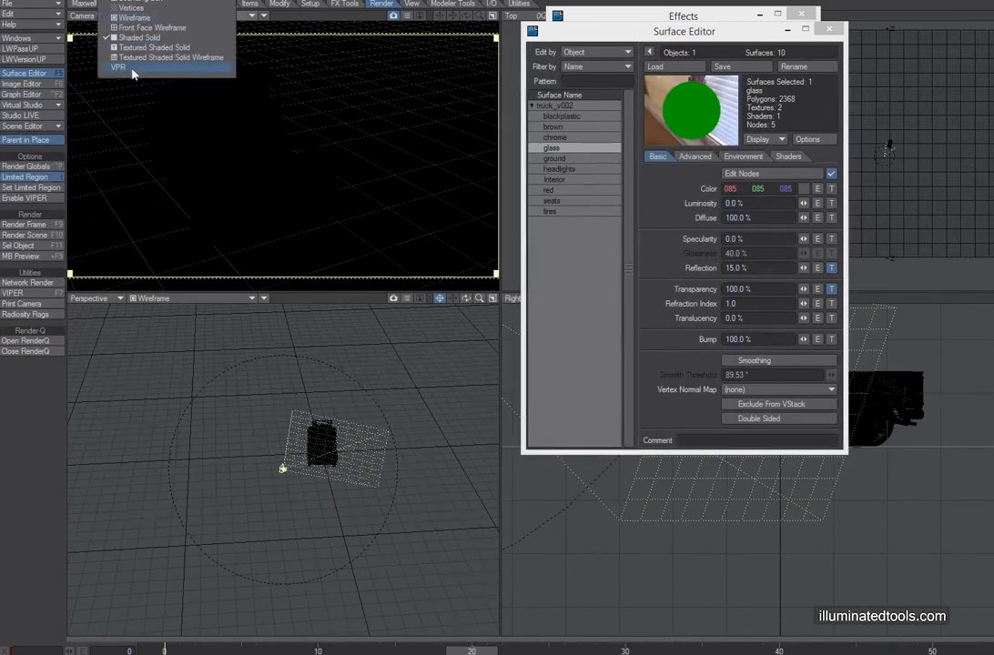
{"action": "left_click", "coordinate": [117, 67]}
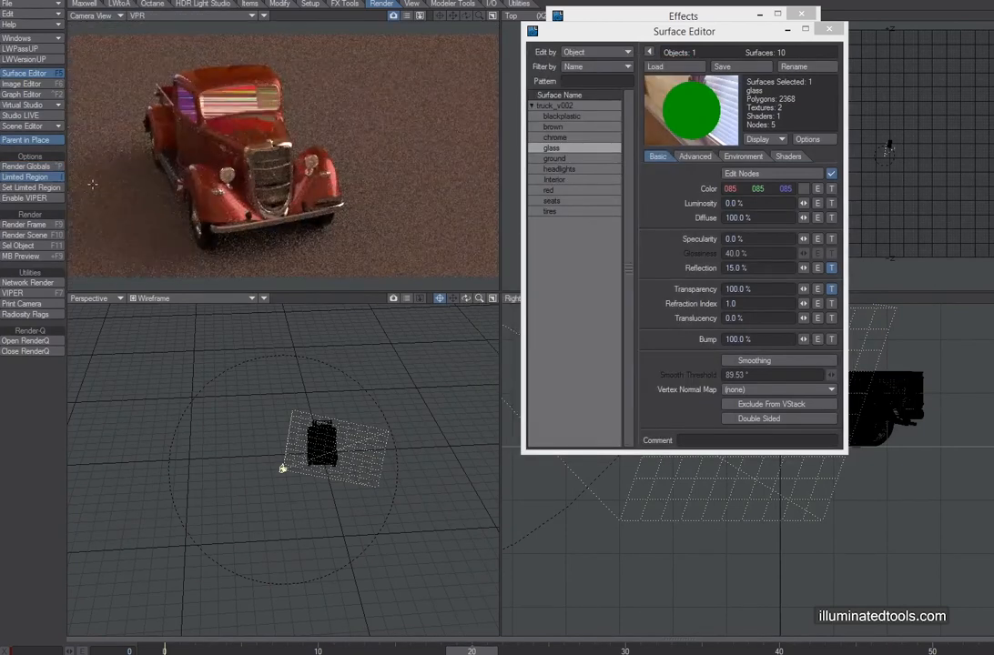
Connect the Octane Specular Material to the glass surface's Material input in place of the Arnold Standard node, then close the Node Editor.
{"action": "left_click", "coordinate": [741, 173]}
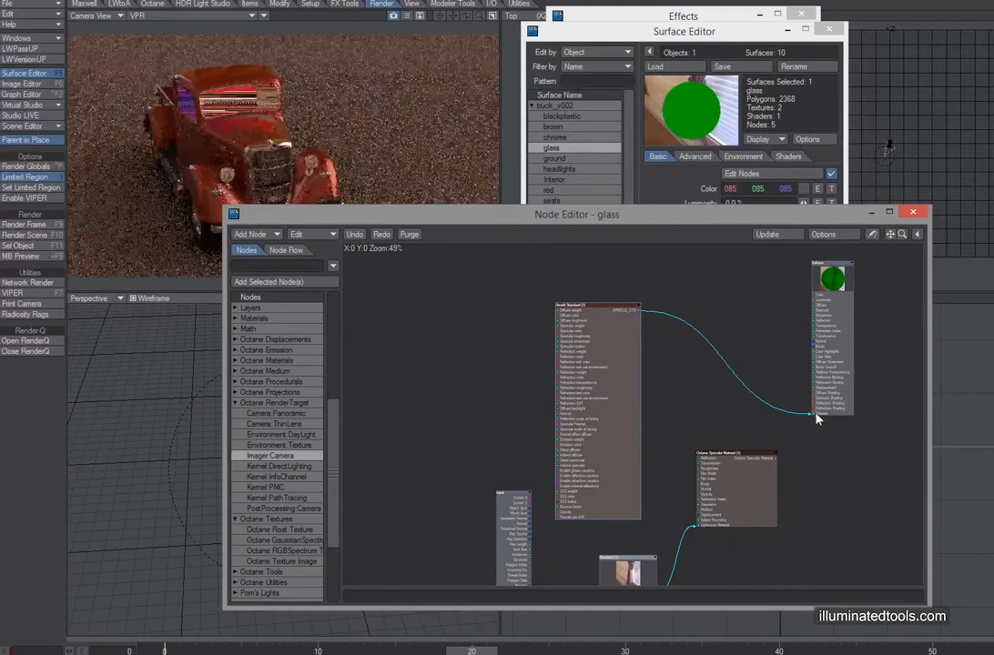
{"action": "left_click", "coordinate": [812, 414]}
{"action": "left_click_drag", "start_coordinate": [778, 460], "coordinate": [815, 415]}
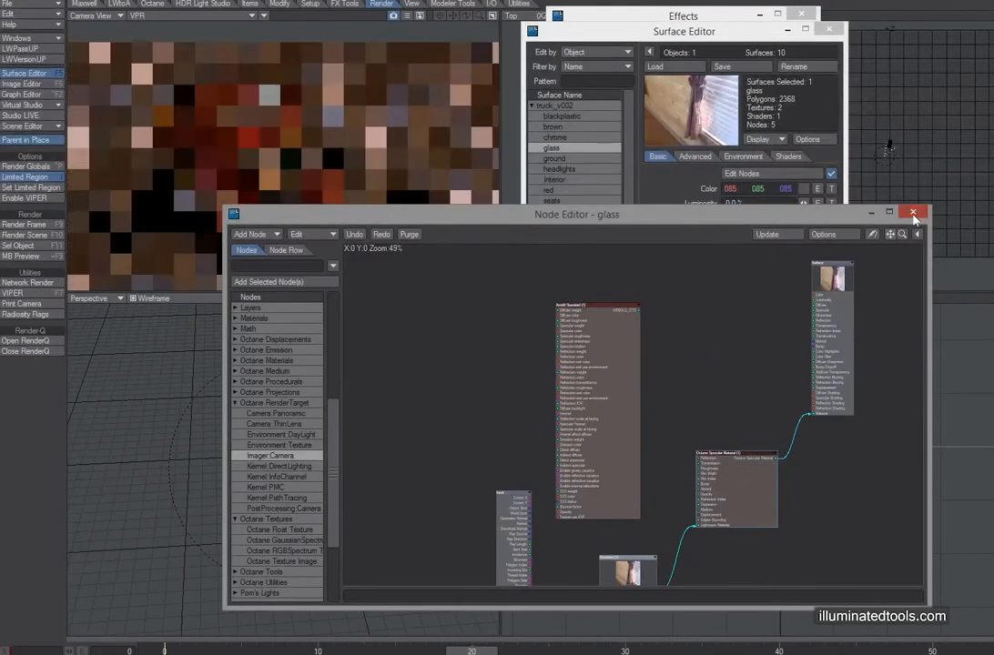
{"action": "left_click", "coordinate": [912, 212]}
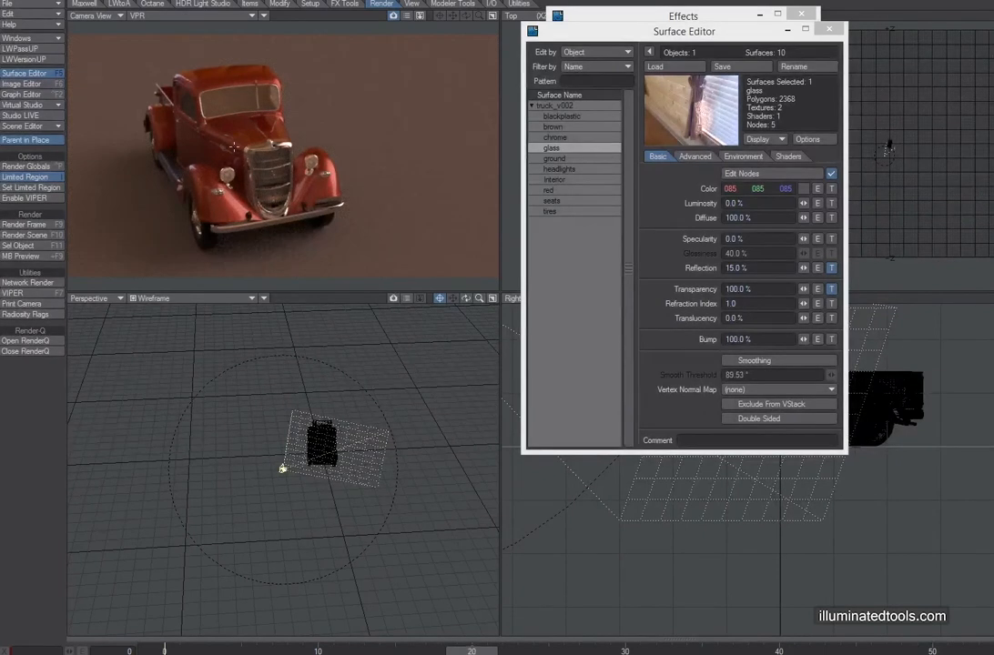
Move the Surface Editor off the Effects backdrop settings and open the TextureEnvironment's image layer in the Texture Editor.
{"action": "left_click", "coordinate": [32, 38]}
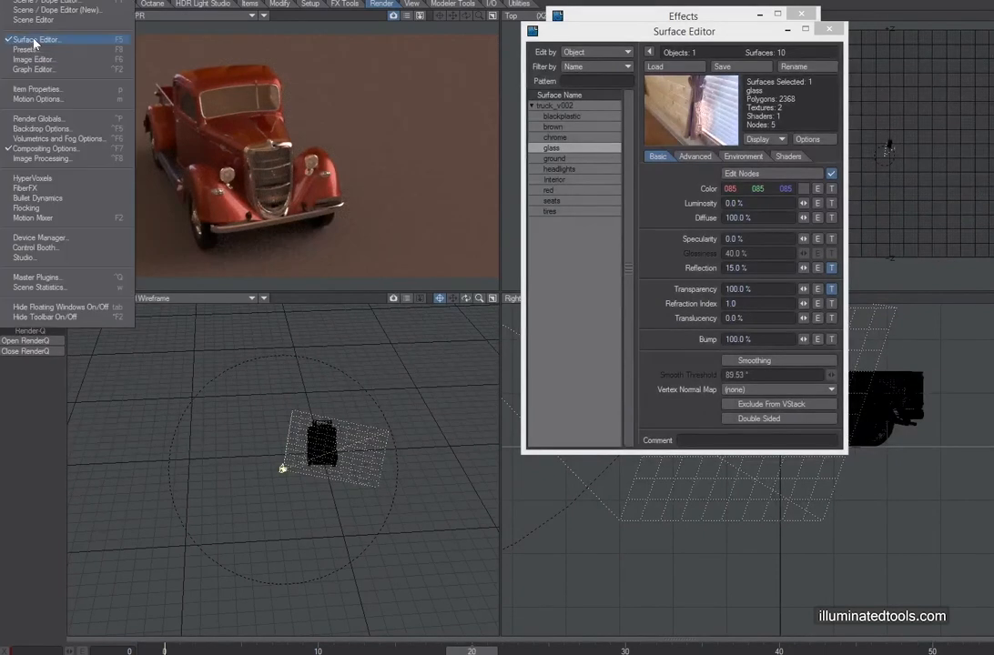
{"action": "left_click", "coordinate": [51, 126]}
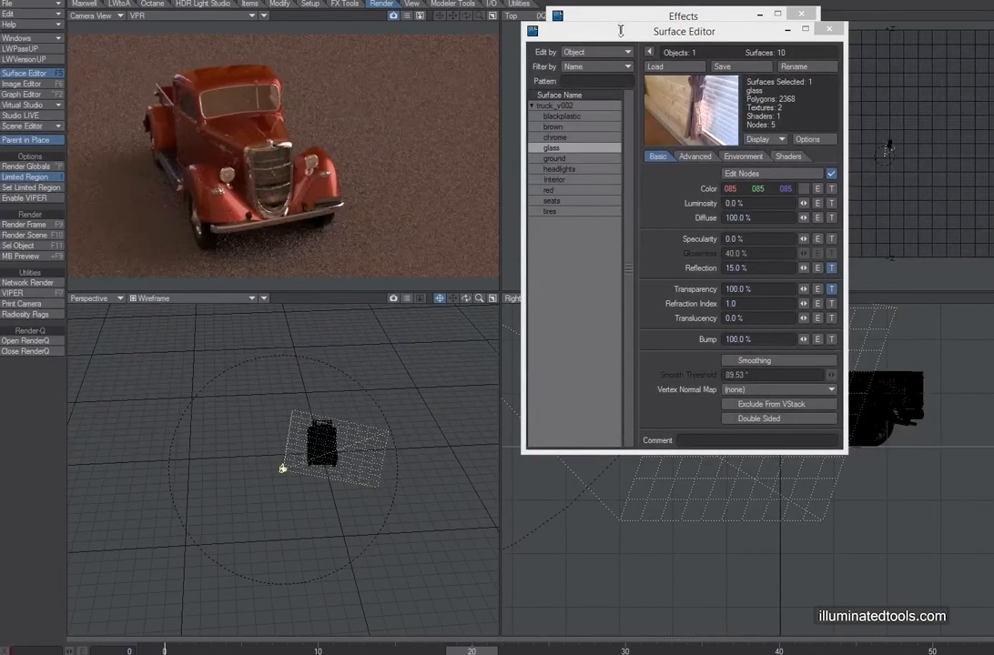
{"action": "left_click_drag", "start_coordinate": [619, 31], "coordinate": [732, 138]}
{"action": "left_click", "coordinate": [663, 53]}
{"action": "left_click", "coordinate": [708, 273]}
Load D_int_day_cathedral_balcony.exr as the image of the TextureEnvironment's spherical image map layer.
{"action": "left_click", "coordinate": [799, 268]}
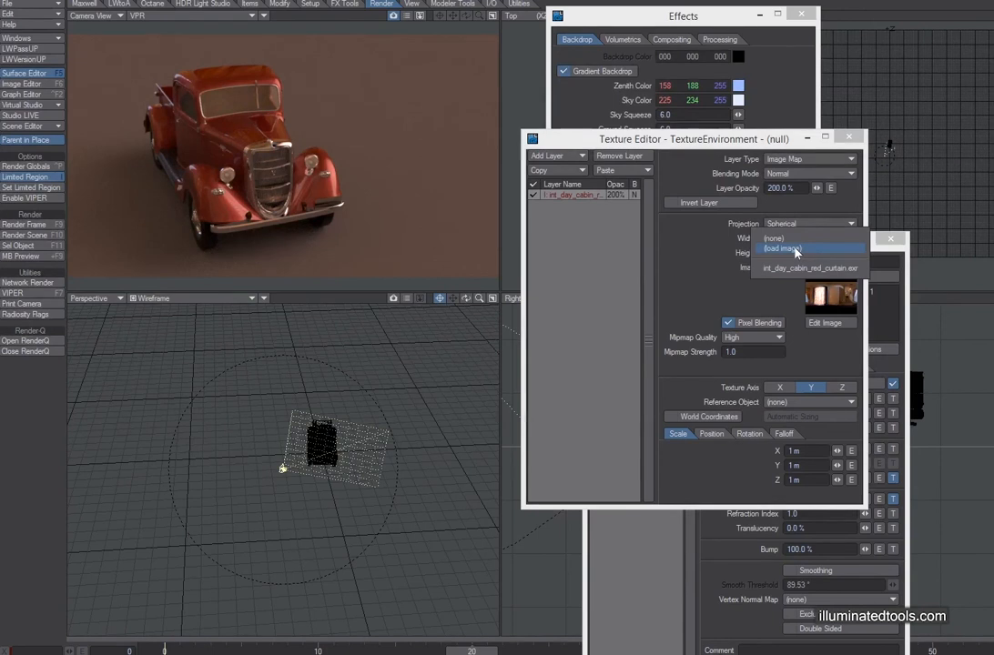
{"action": "left_click", "coordinate": [682, 264]}
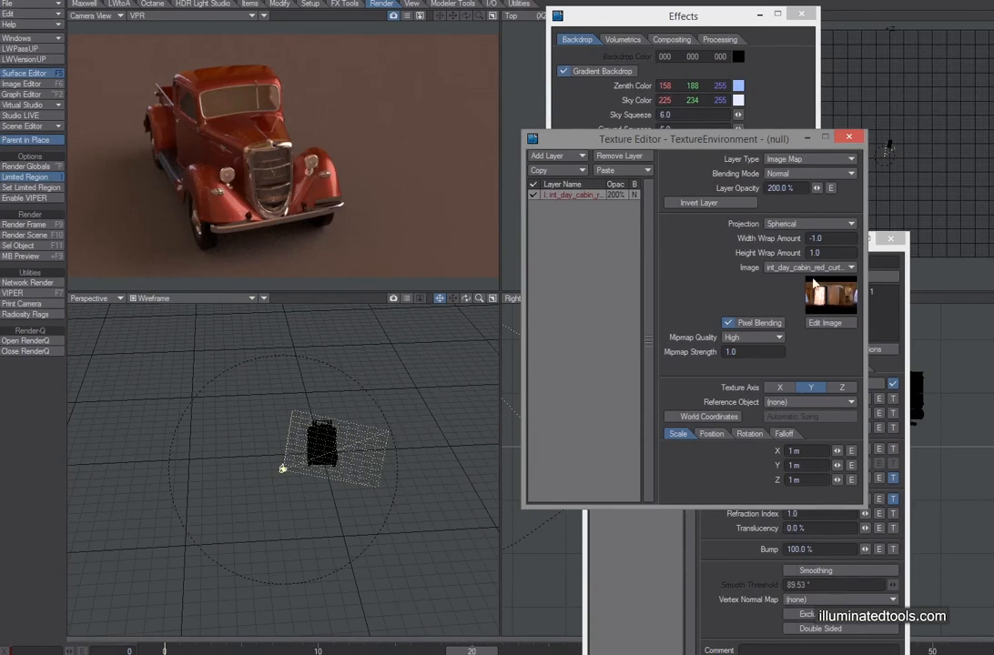
{"action": "left_click", "coordinate": [807, 267]}
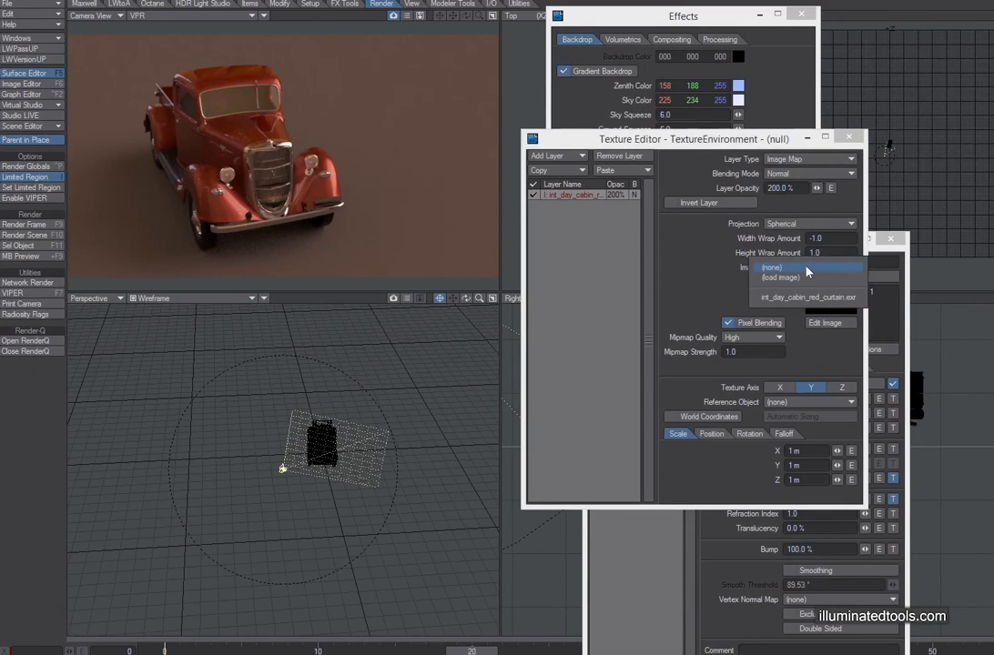
{"action": "left_click", "coordinate": [801, 279]}
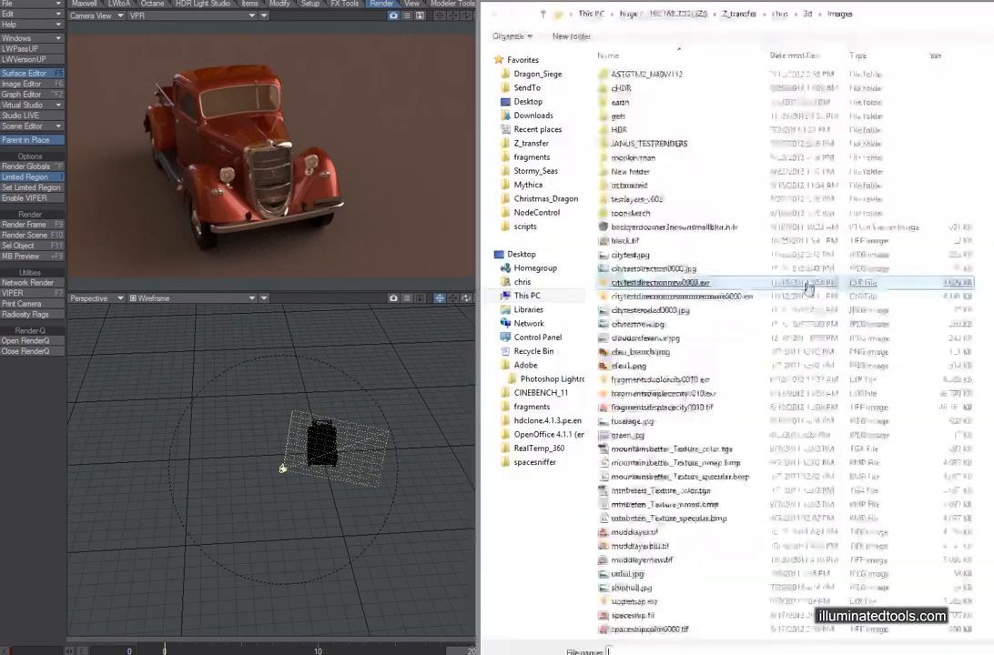
{"action": "double_click", "coordinate": [635, 91]}
{"action": "double_click", "coordinate": [634, 90]}
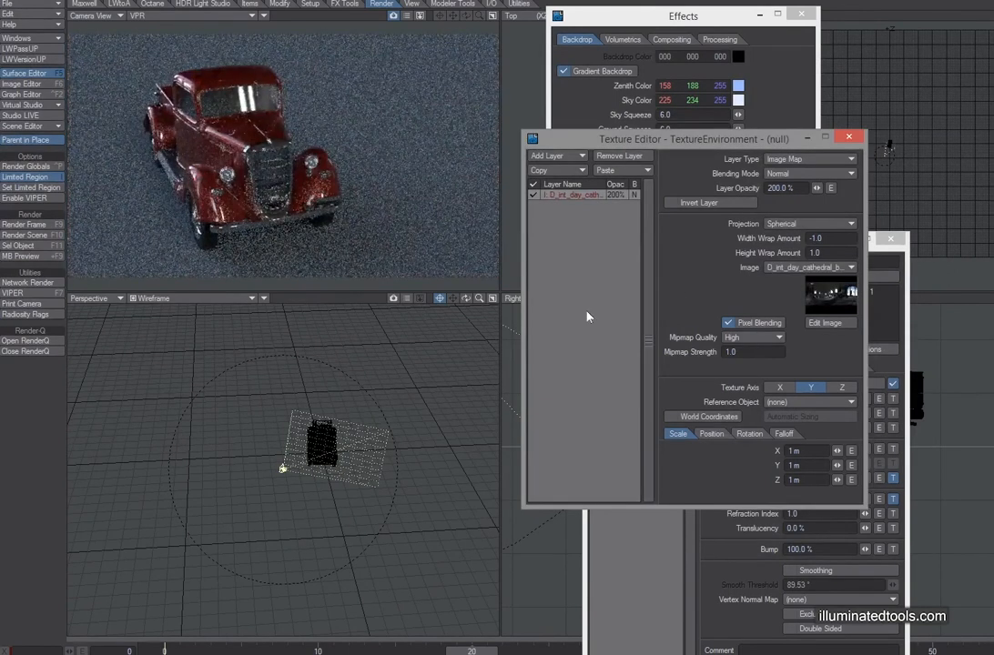
Examine the cathedral balcony HDR at full size from the Image Editor, then close the viewer and the editor.
{"action": "left_click", "coordinate": [824, 322]}
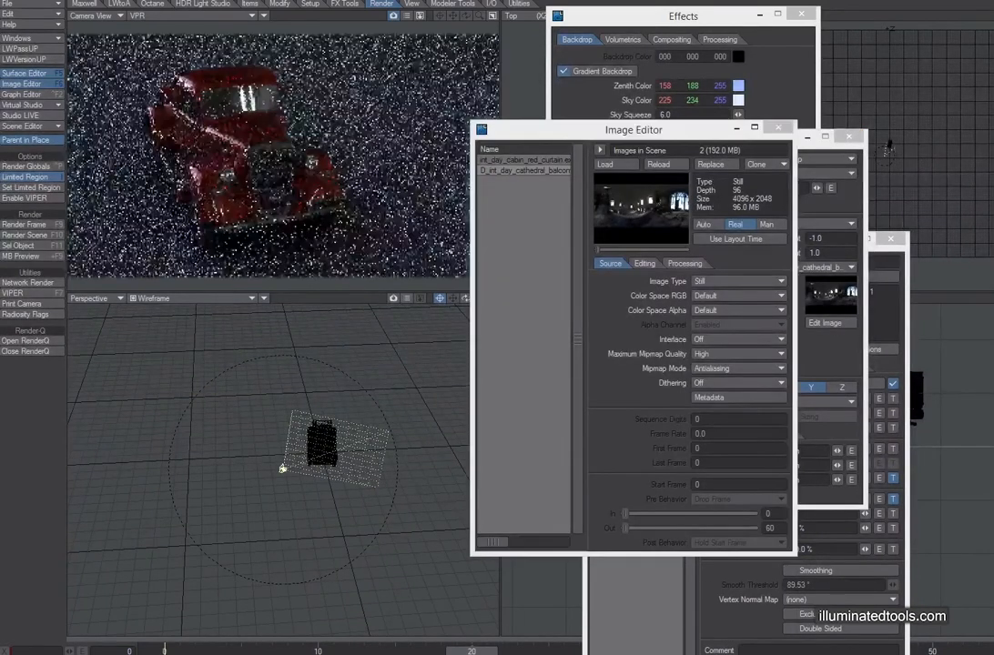
{"action": "double_click", "coordinate": [635, 212]}
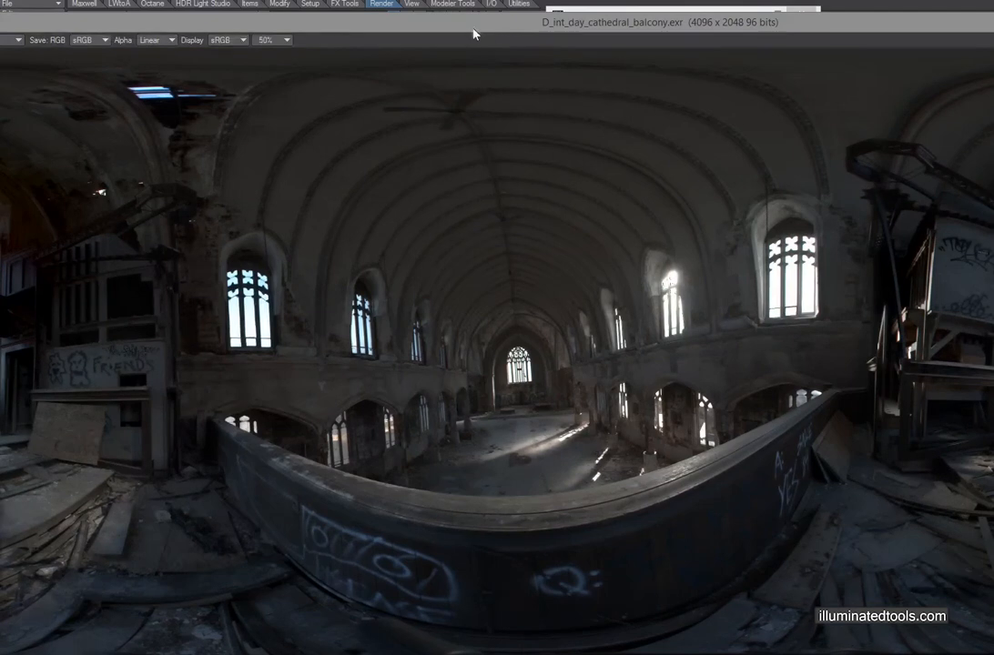
{"action": "left_click_drag", "start_coordinate": [460, 32], "coordinate": [507, 42]}
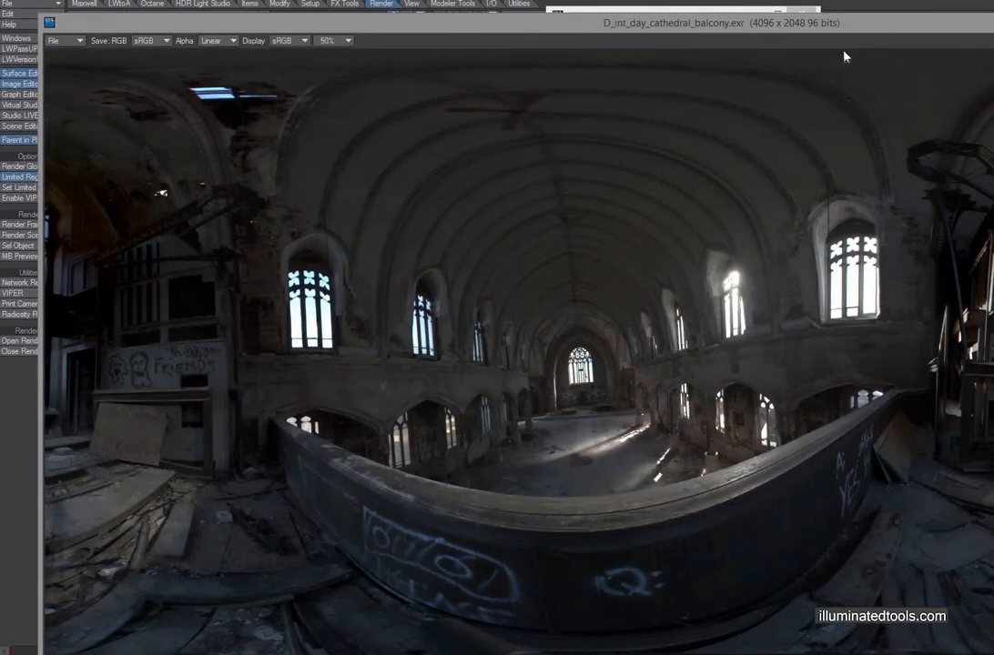
{"action": "left_click_drag", "start_coordinate": [849, 32], "coordinate": [370, 60]}
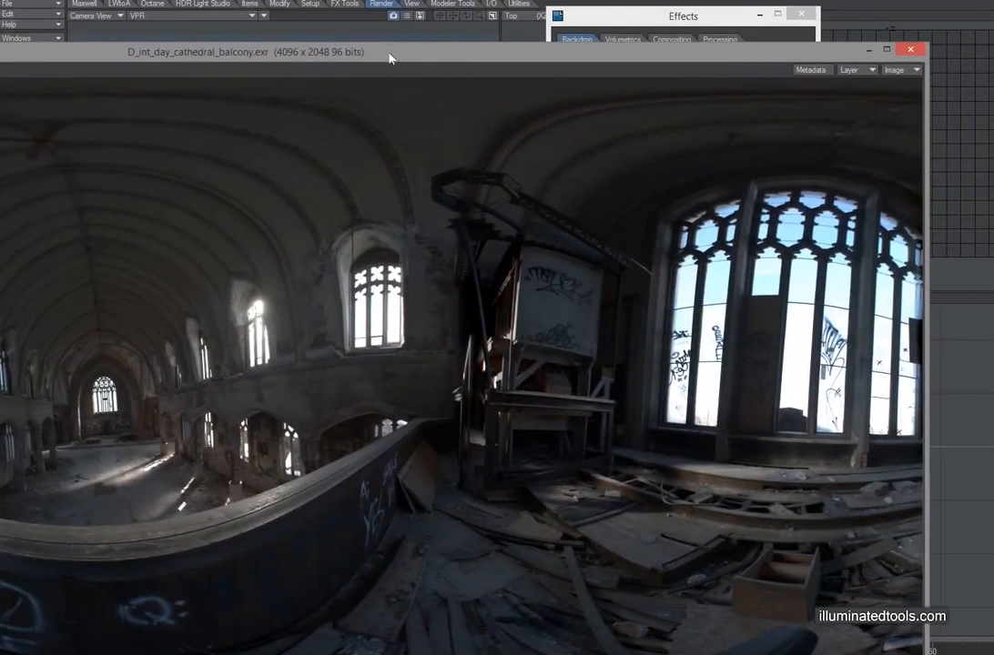
{"action": "left_click", "coordinate": [909, 51]}
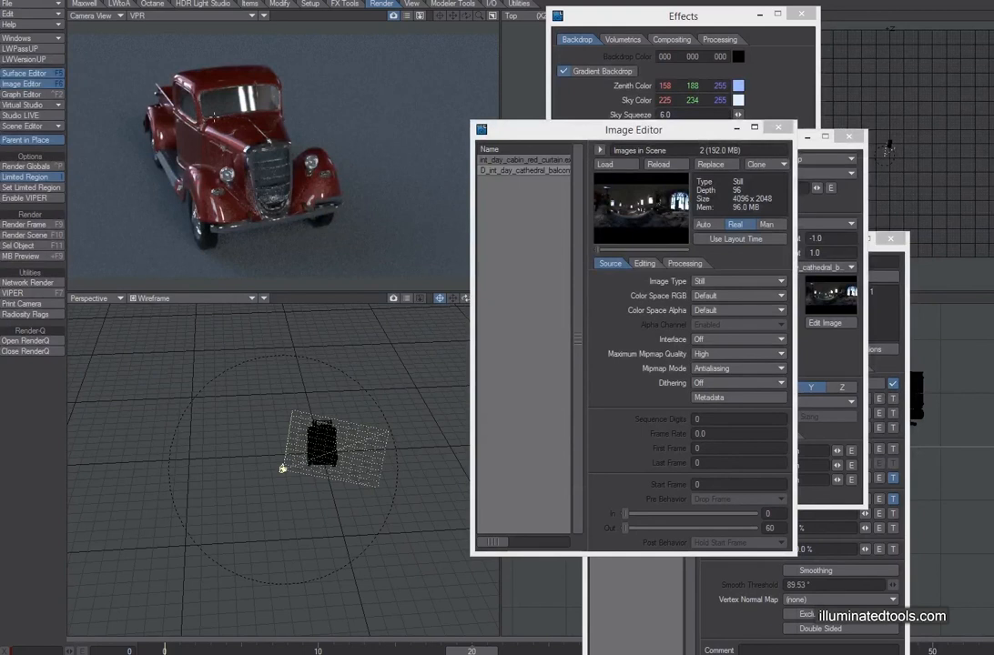
{"action": "left_click", "coordinate": [778, 128]}
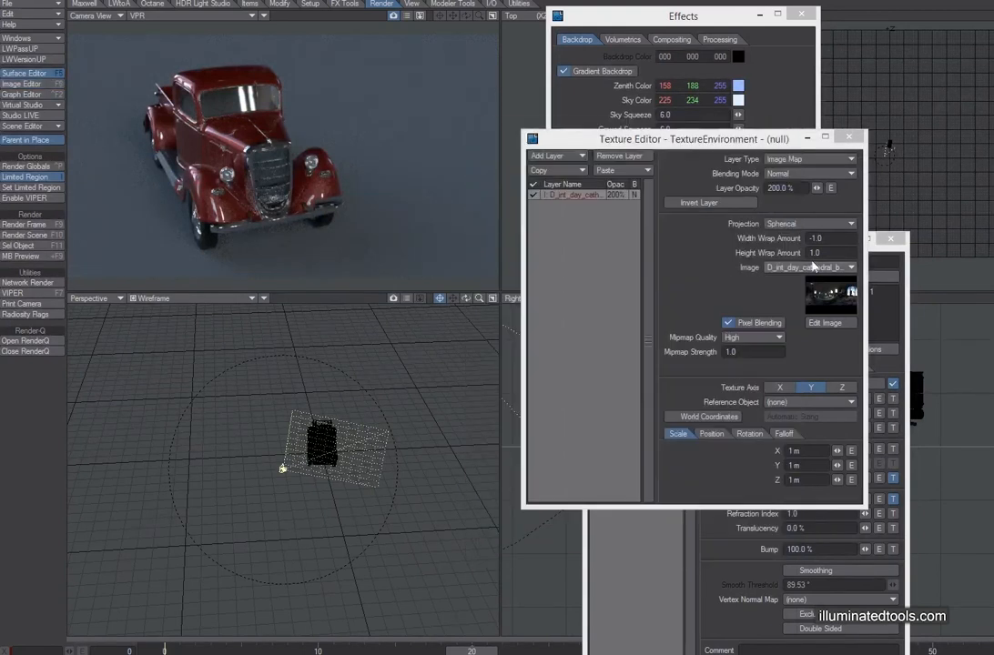
Switch the environment image to int_day_cabin_red_curtain.exr and back to D_int_day_cathedral_balcony.exr to compare the truck's lighting.
{"action": "left_click", "coordinate": [812, 264]}
{"action": "left_click", "coordinate": [819, 256]}
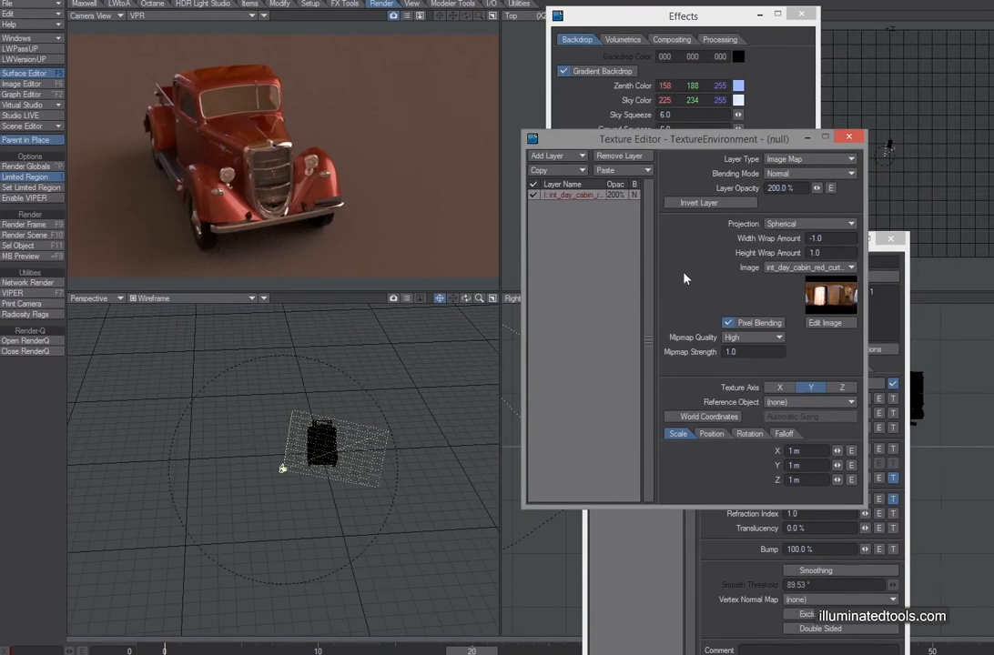
{"action": "left_click", "coordinate": [810, 267]}
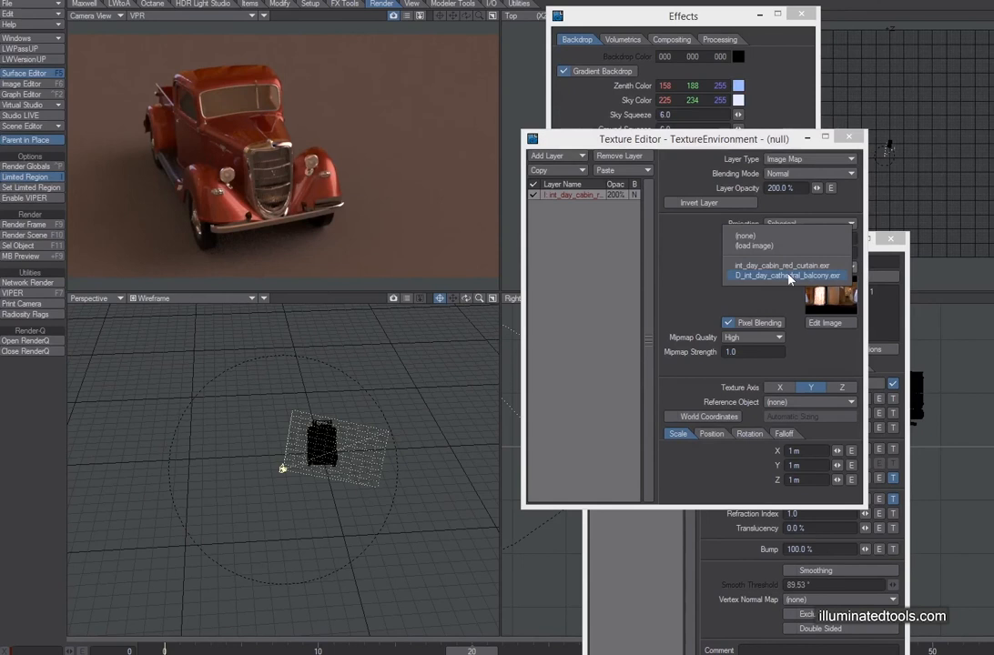
{"action": "left_click", "coordinate": [815, 276]}
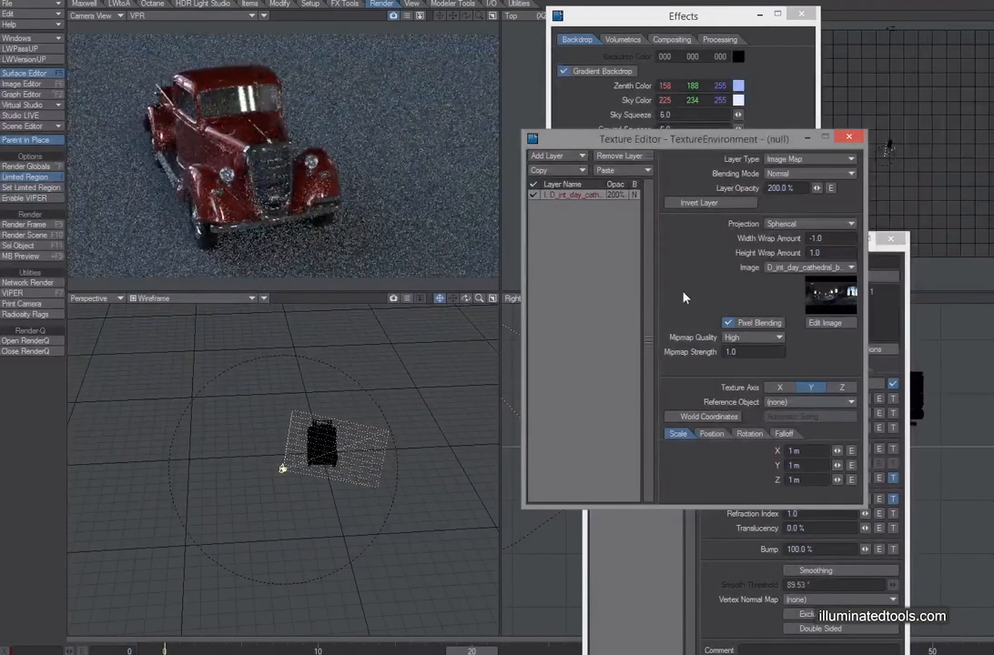